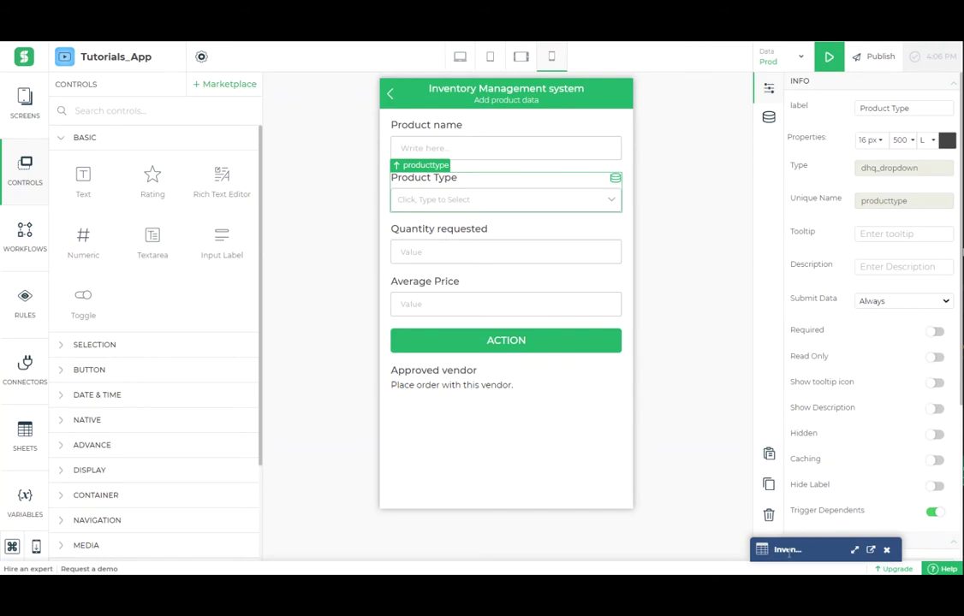
Review the Inventory_Prod_data sheet's columns and product rows, and minimise the sheet again.
left_click(855, 551)
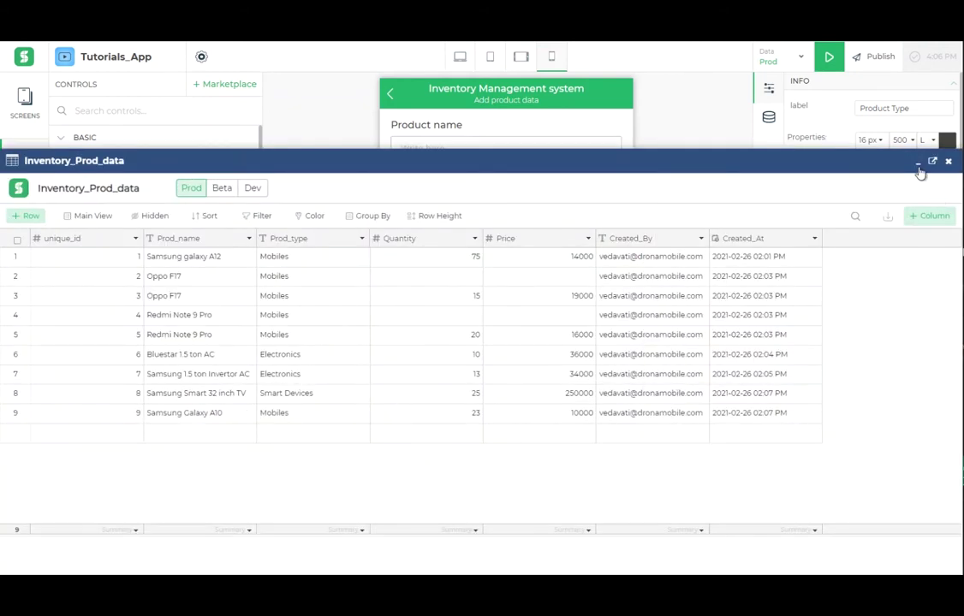
left_click(917, 163)
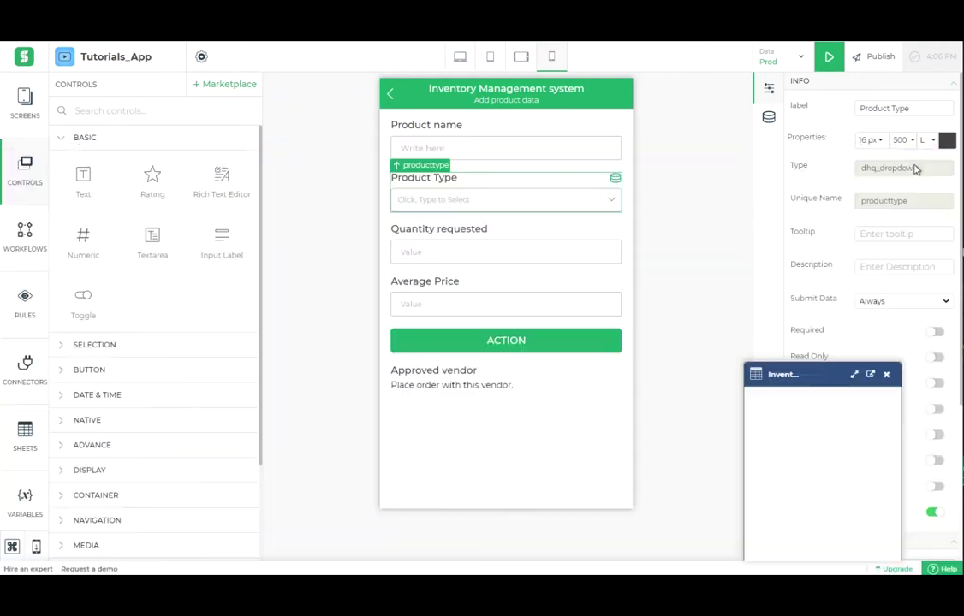
Open the ACTION button's click action flow and review the on-screen and server-side actions that can be added.
left_click(544, 351)
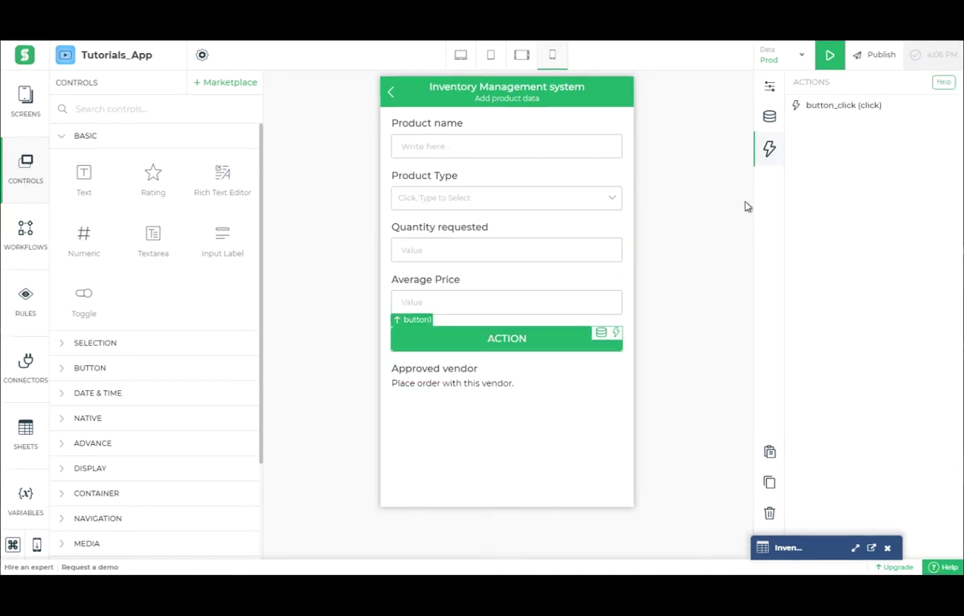
left_click(840, 106)
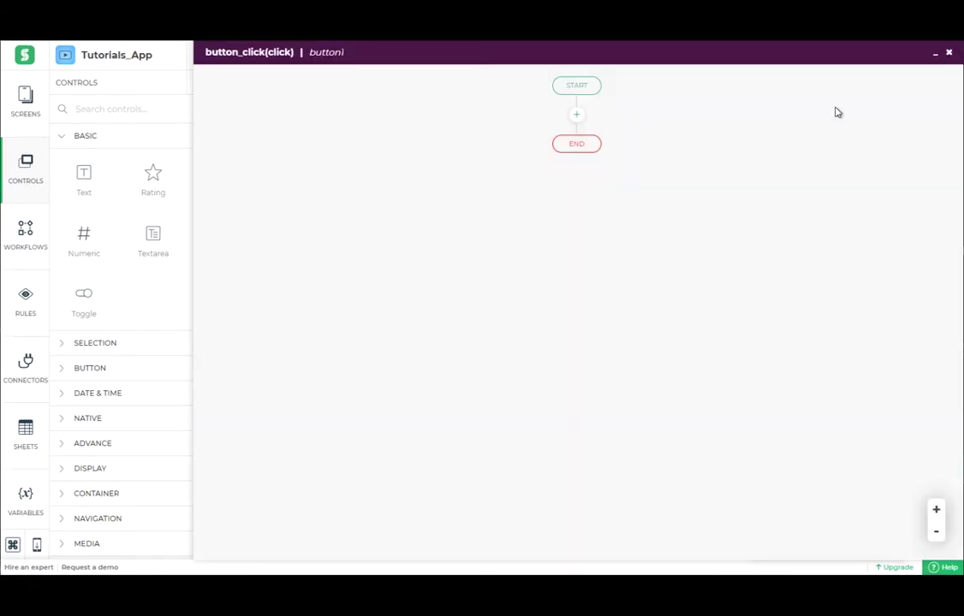
left_click(576, 115)
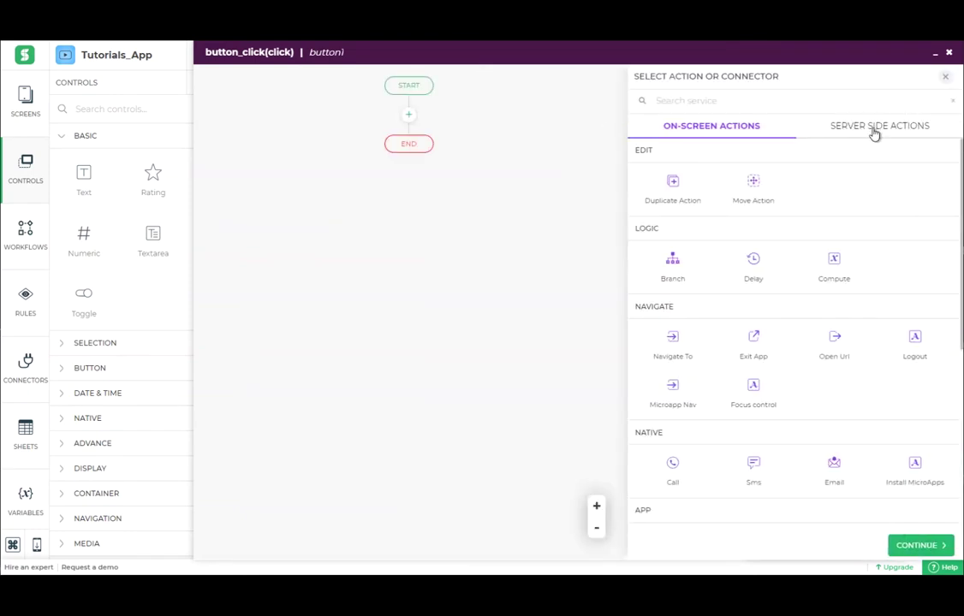
scroll(653, 233, "down", 1)
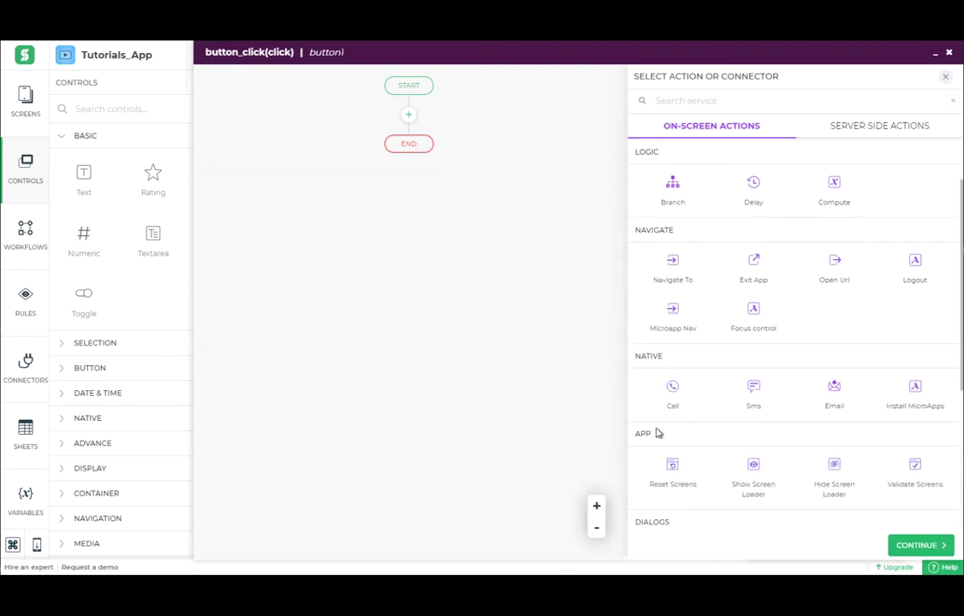
scroll(666, 441, "down", 3)
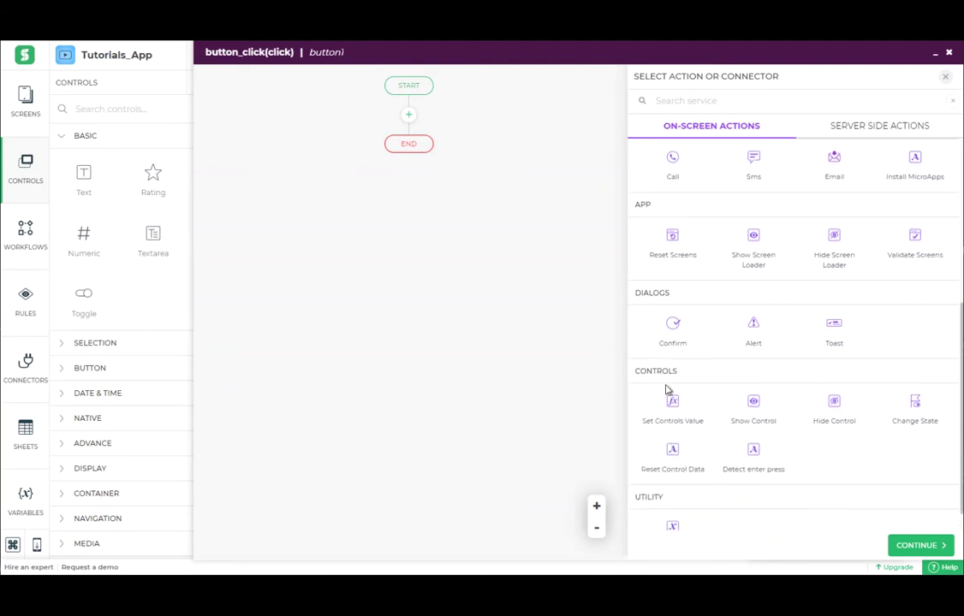
scroll(668, 424, "down", 1)
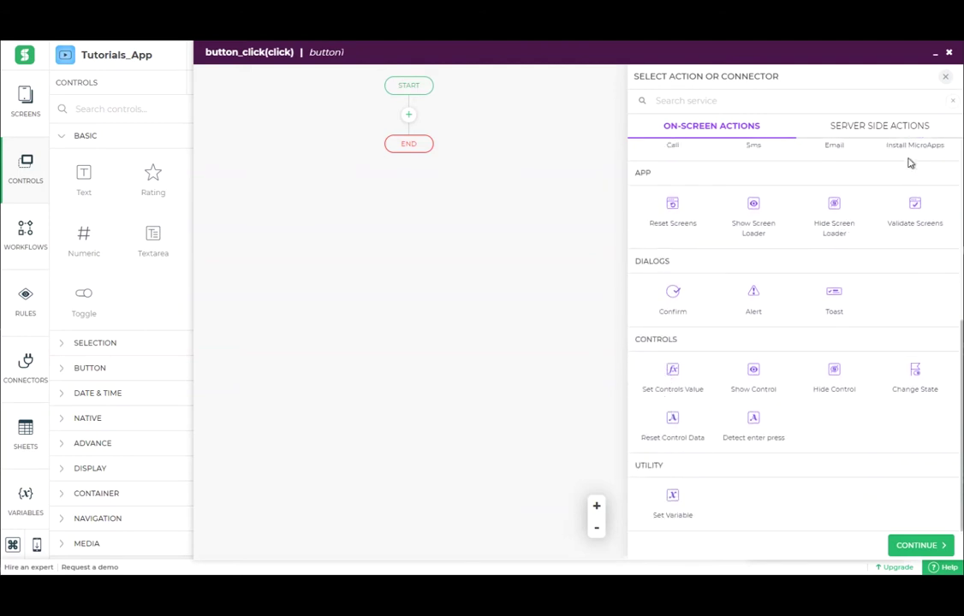
left_click(890, 129)
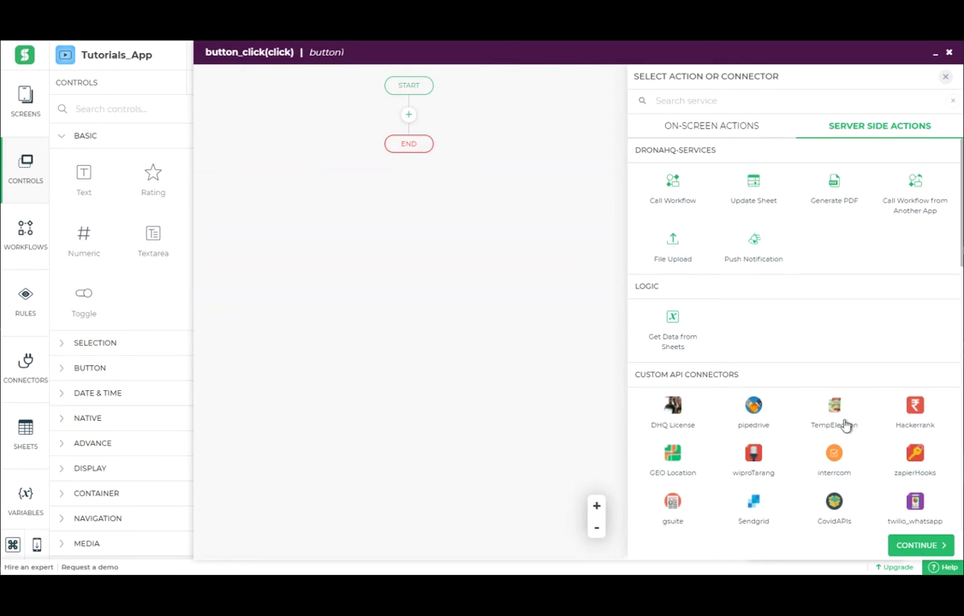
scroll(691, 388, "down", 4)
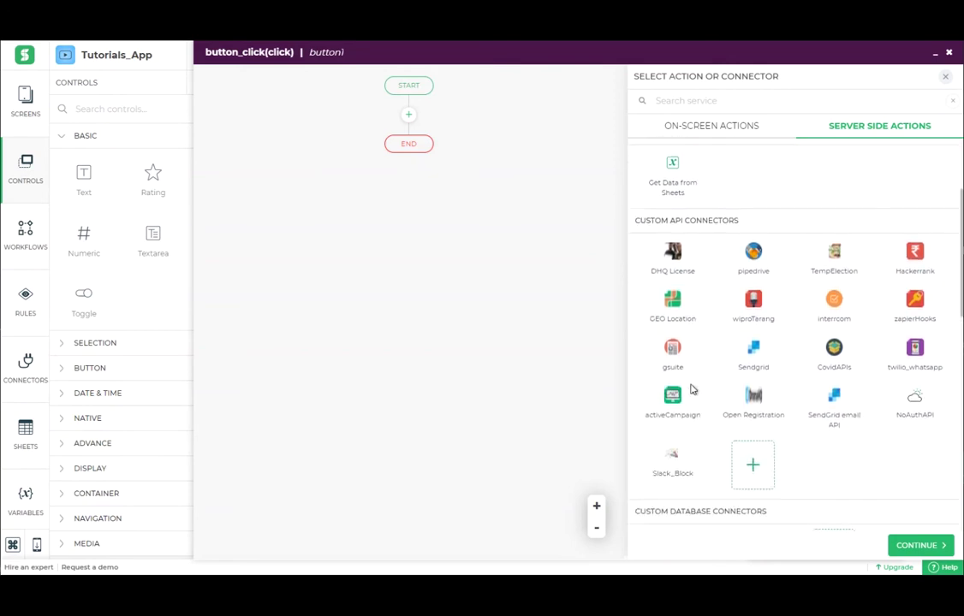
Add a Show Screen Loader action with the unique name showloader to the button's click flow.
left_click(581, 123)
scroll(796, 332, "down", 3)
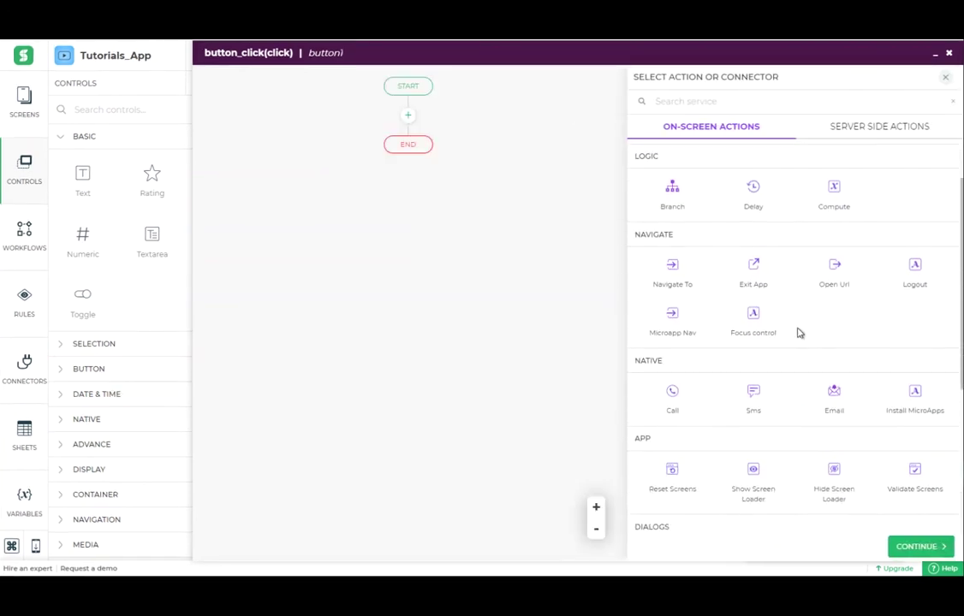
left_click(755, 391)
left_click(900, 545)
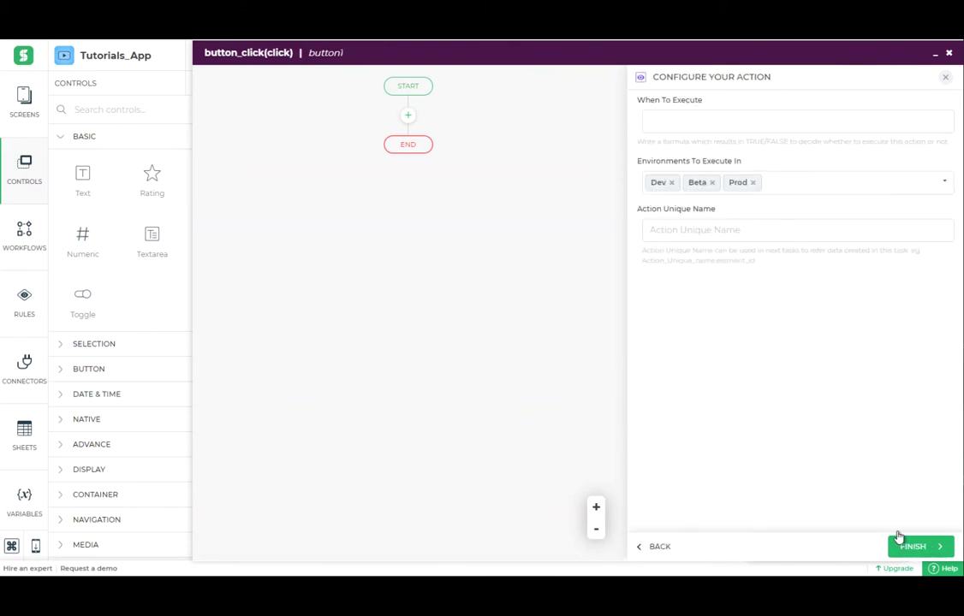
left_click(661, 228)
type("sh")
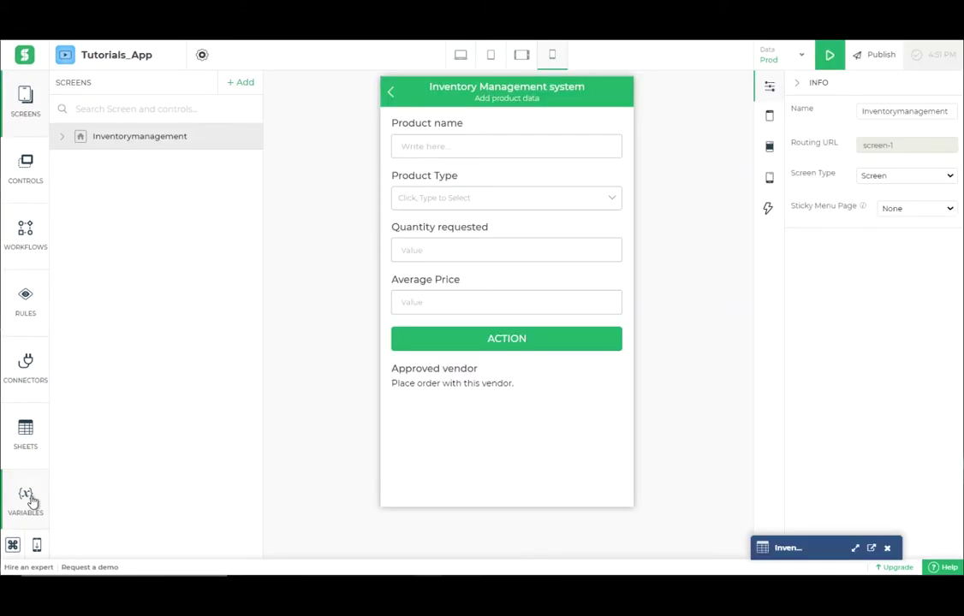
Create a non-persistent variable named vendorname.
left_click(28, 500)
left_click(244, 83)
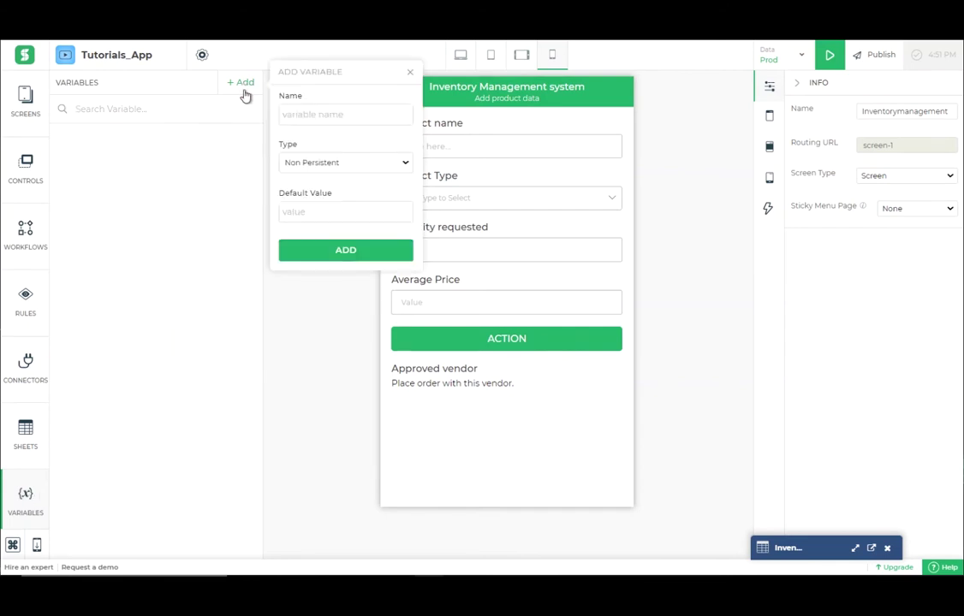
left_click(333, 115)
type("vendorname")
left_click(323, 252)
Add a Branch after the showloader action in the ACTION button's click flow.
left_click(513, 348)
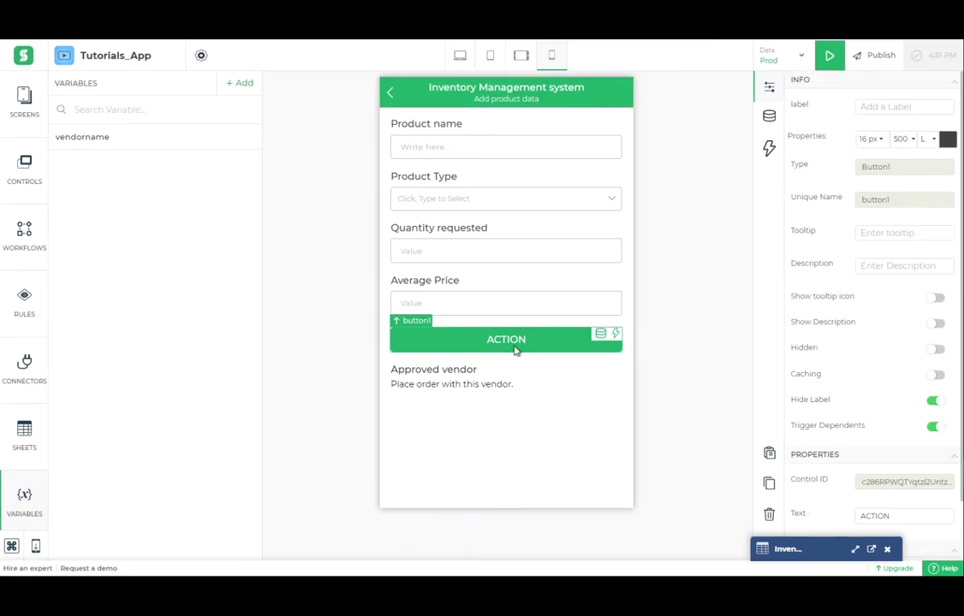
left_click(769, 148)
left_click(825, 112)
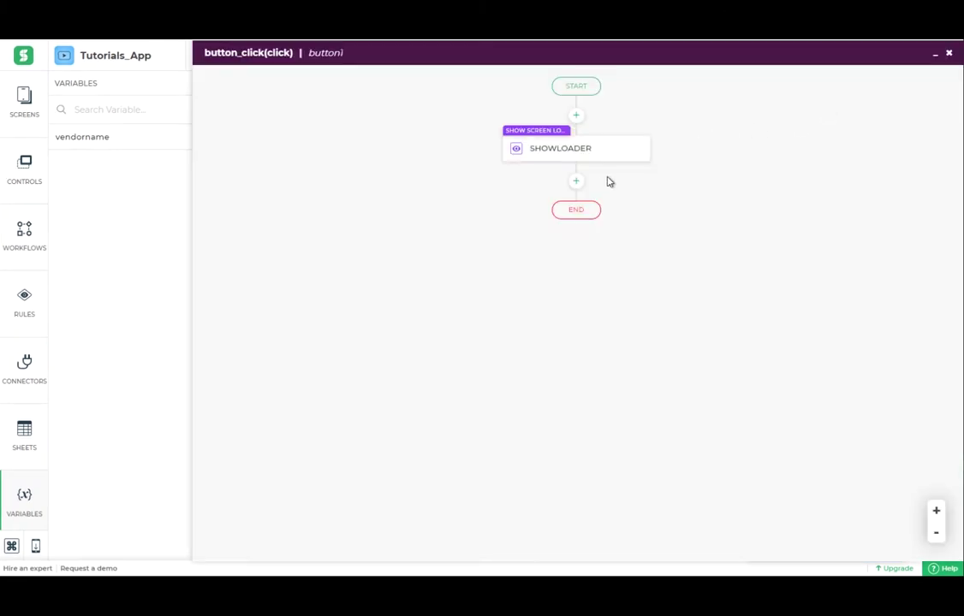
left_click(576, 181)
left_click(672, 271)
left_click(915, 546)
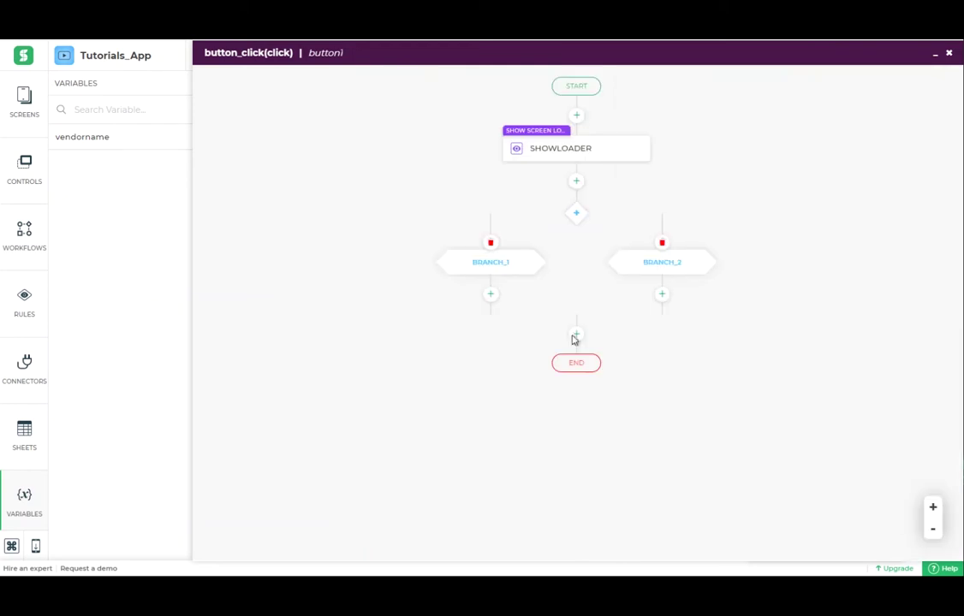
Rename the first branch Mobiles_type and set its condition to producttype = 'Mobiles'.
left_click(488, 273)
left_click_drag(558, 285, 480, 283)
type("Mobiles_type")
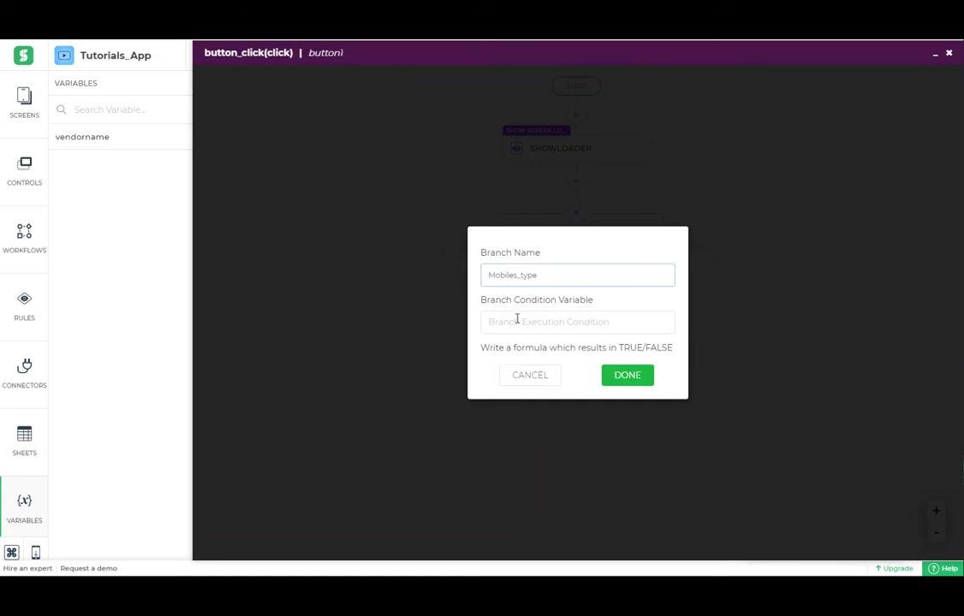
left_click(517, 321)
type("prod")
left_click(549, 356)
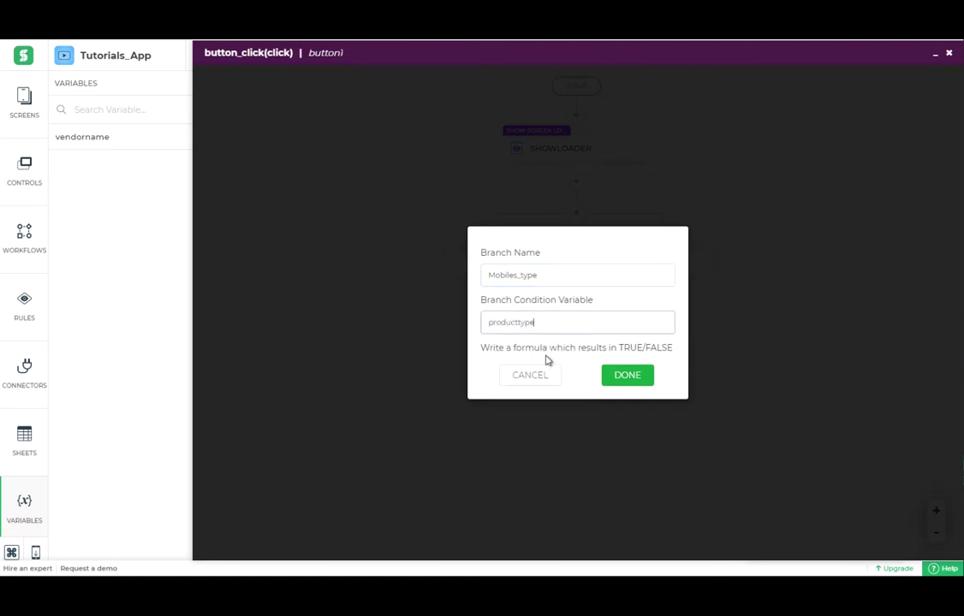
type("= 'Mobiles'")
left_click(626, 377)
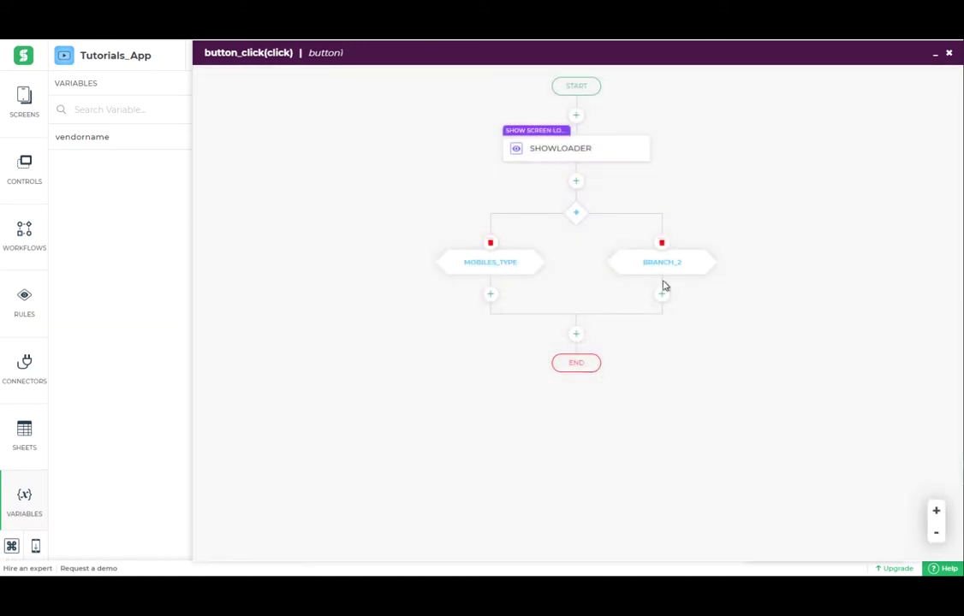
Rename the second branch Electronics_type and enter its execution condition.
left_click(662, 262)
left_click_drag(582, 282, 449, 263)
type("Electronics_type")
left_click(540, 318)
type("prod")
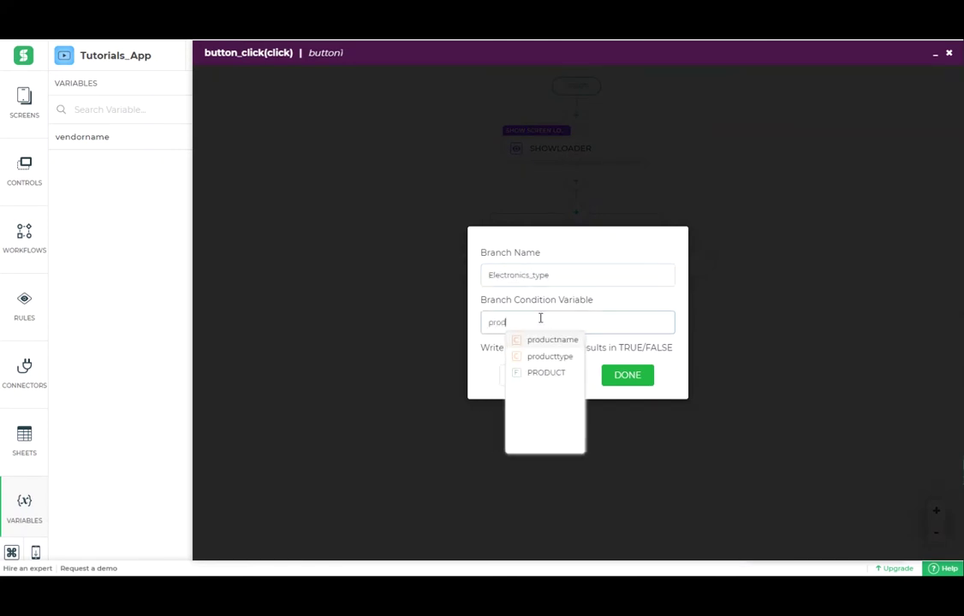
left_click(551, 339)
left_click(632, 377)
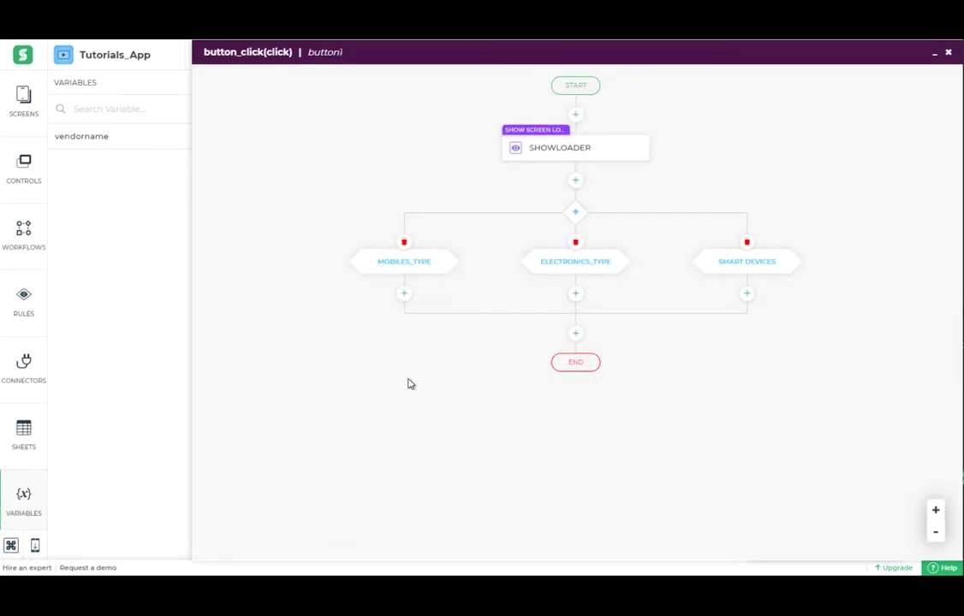
Add a Set Variable action to the Mobiles_type branch that sets vendorname to Mobileshoppee.
left_click(403, 293)
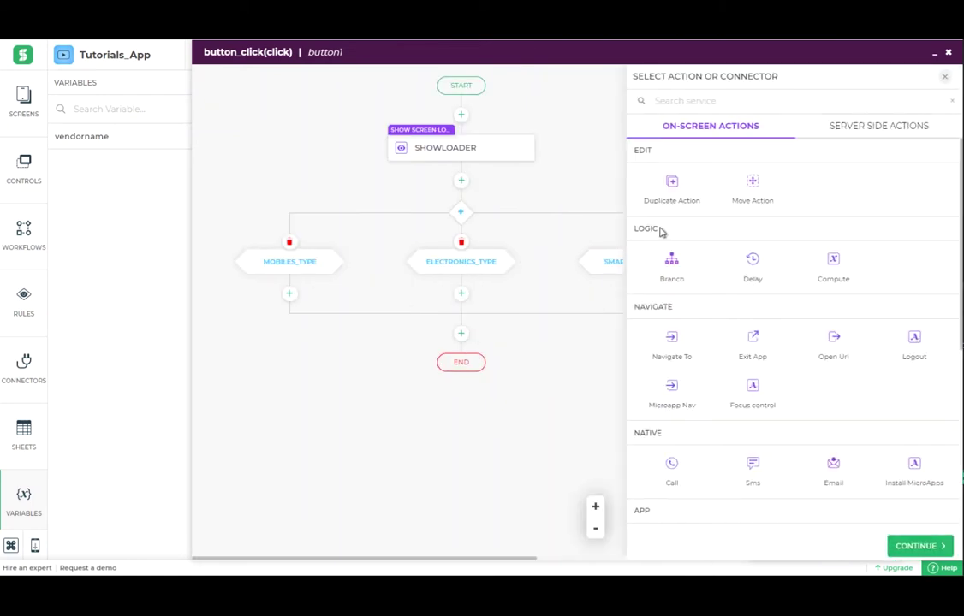
scroll(667, 289, "down", 5)
left_click(673, 500)
left_click(905, 546)
left_click(709, 151)
left_click(712, 170)
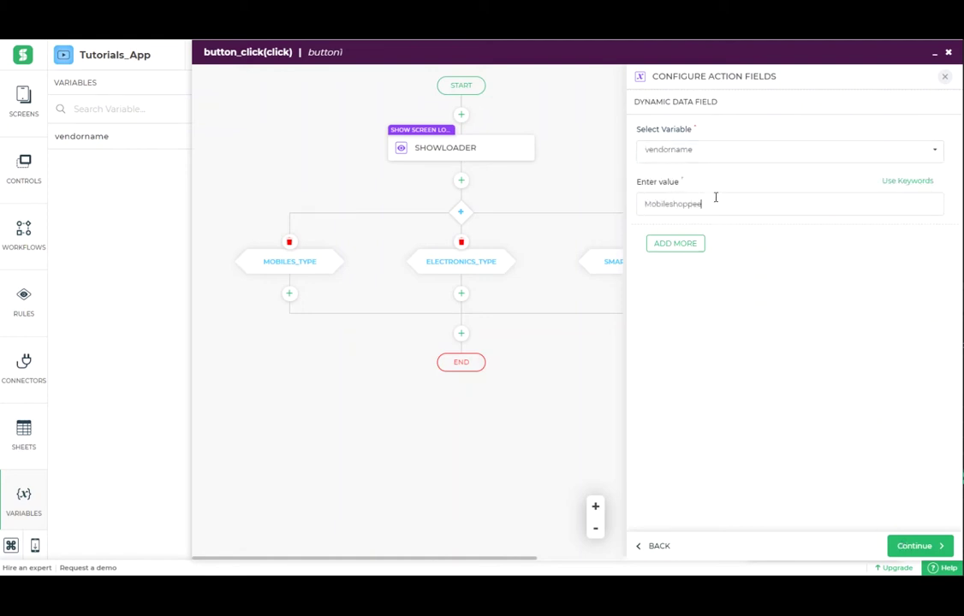
Give the mobile branch's Set Variable action the unique name Mobile_Variabe and finish it.
left_click(897, 545)
left_click(708, 280)
type("Mobile_Variabe")
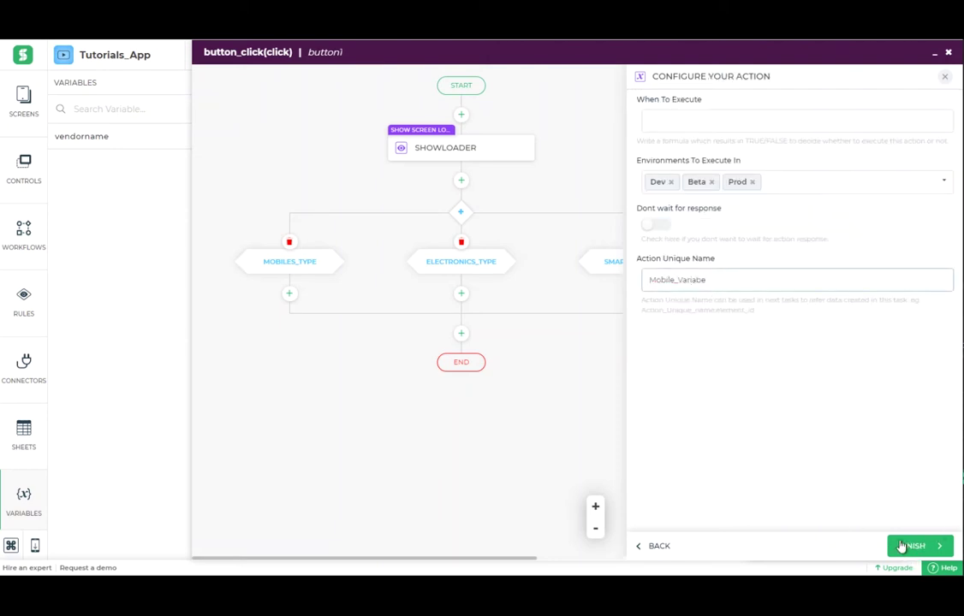
left_click(900, 545)
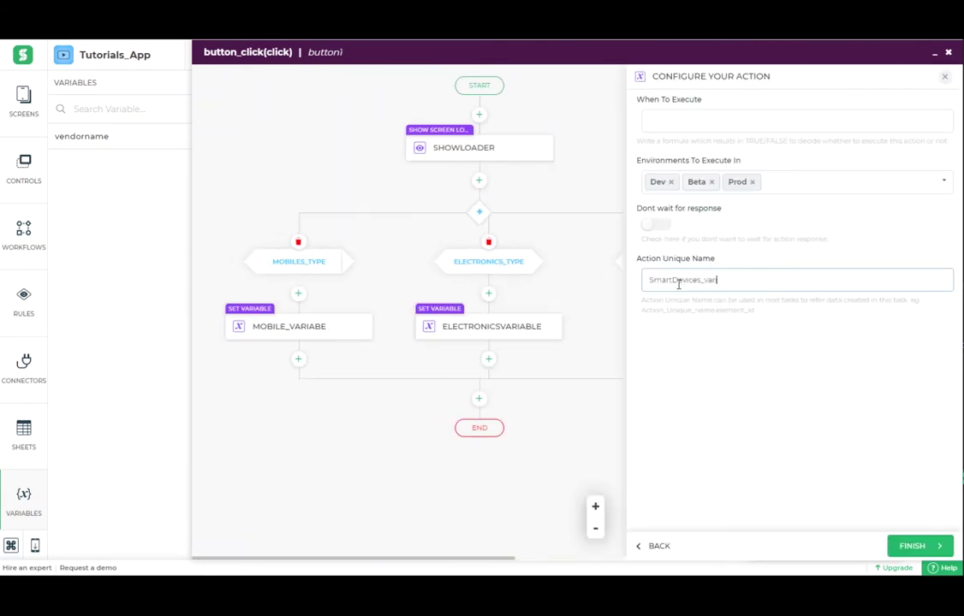
Finish adding the Set Variable action to the Smart Devices branch.
left_click(897, 547)
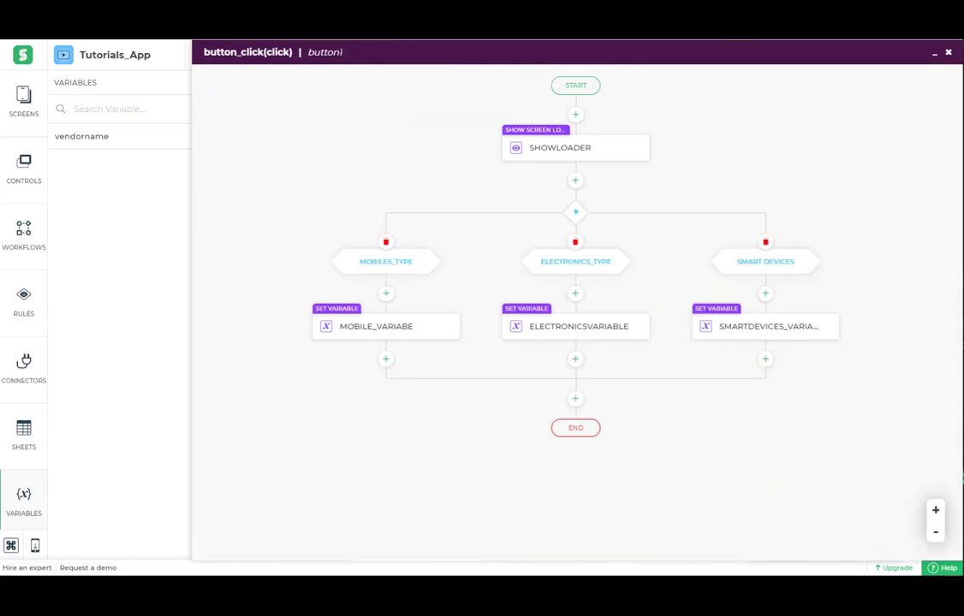
Add a Set Controls Value action after the merged branches that fills the approvedvendor control with the vendorname keyword.
left_click(577, 402)
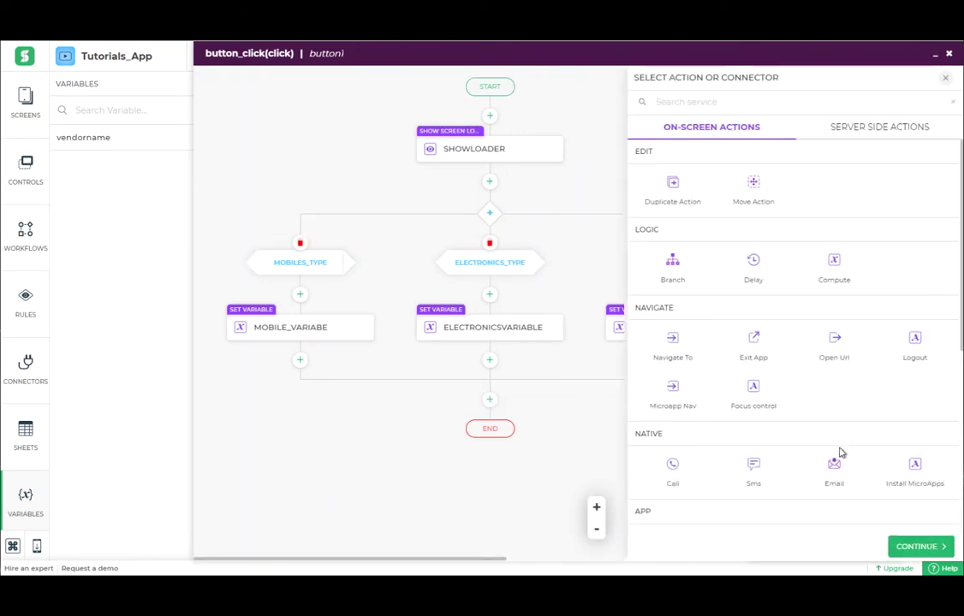
scroll(727, 417, "down", 2)
scroll(698, 428, "down", 2)
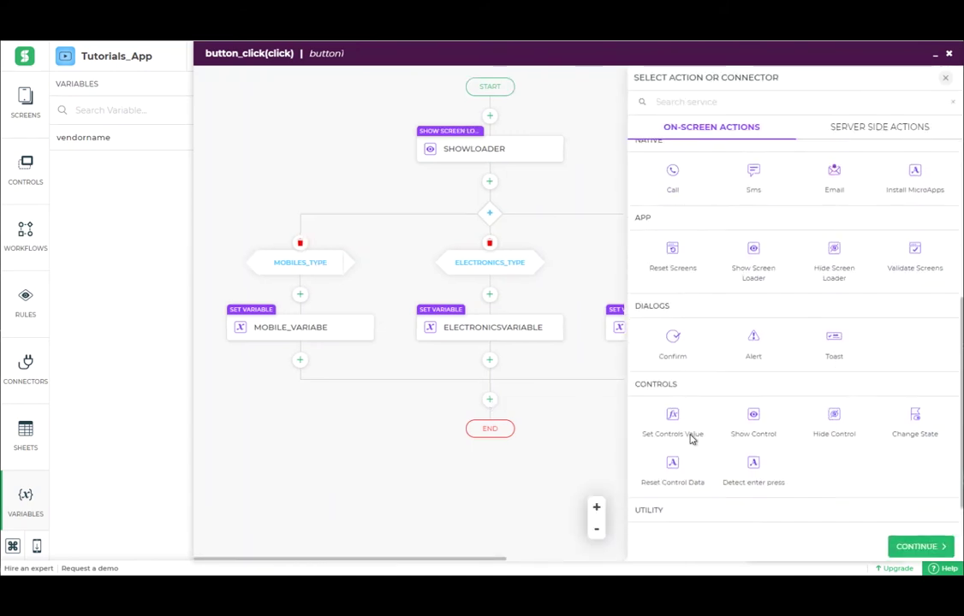
left_click(672, 404)
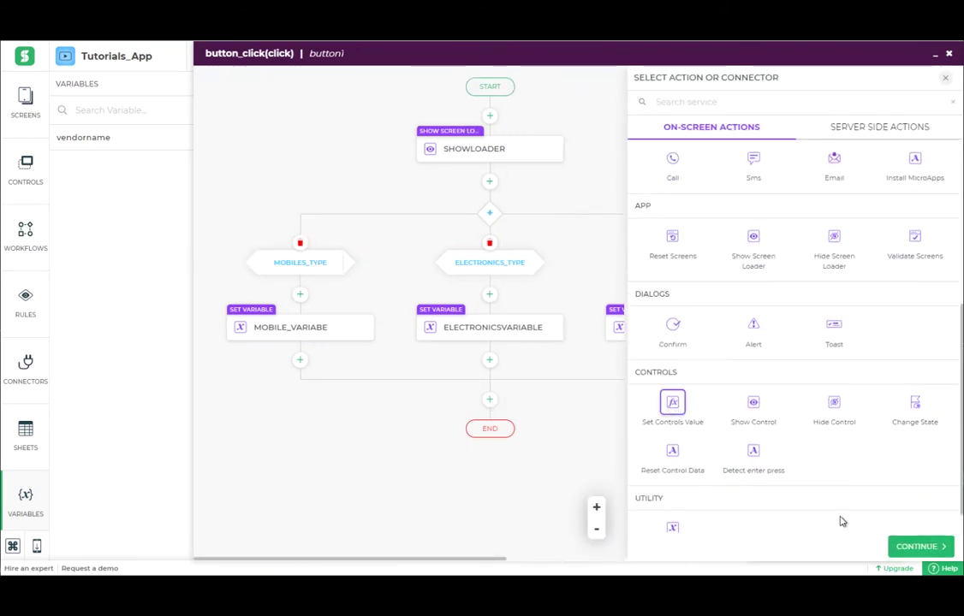
left_click(918, 548)
left_click(722, 151)
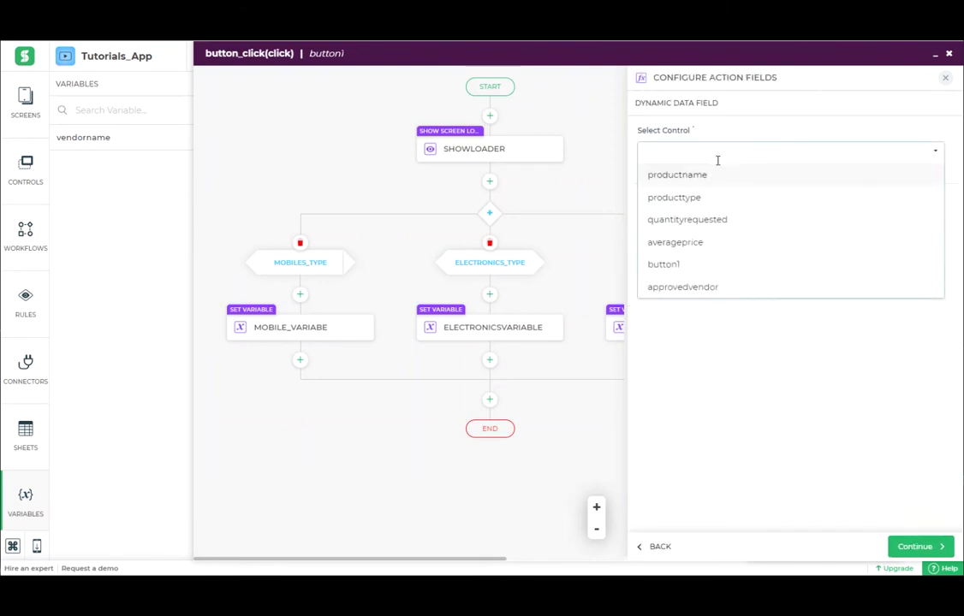
left_click(706, 289)
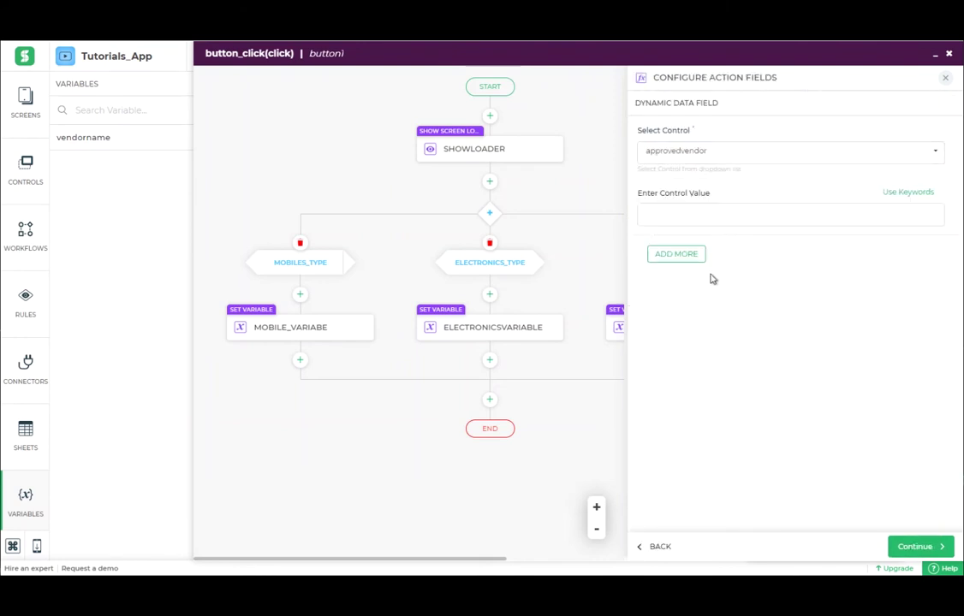
left_click(907, 197)
left_click(863, 380)
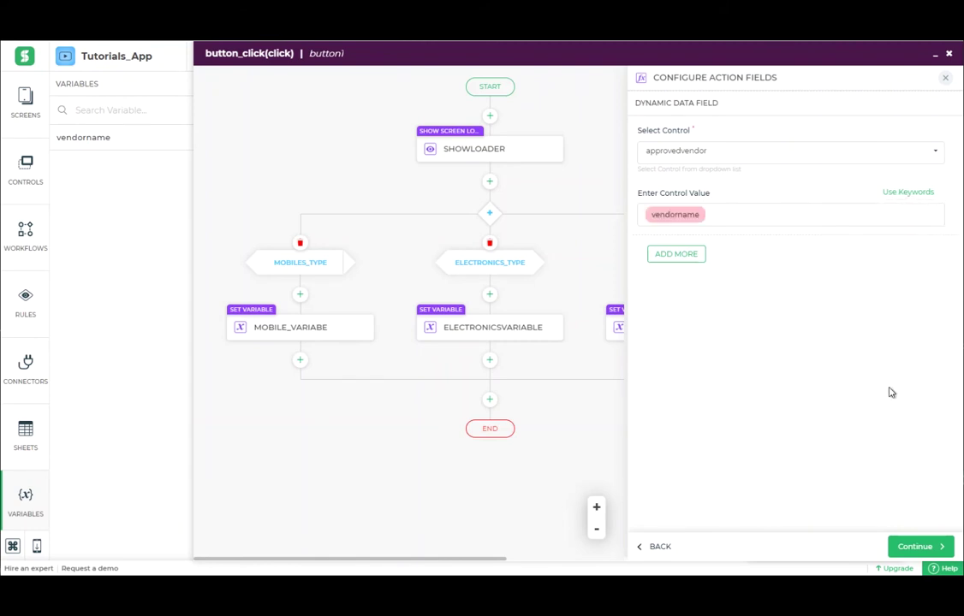
Give the Set Controls Value action the unique name set_vendor and finish it.
left_click(915, 548)
left_click(726, 275)
type("set_vendor")
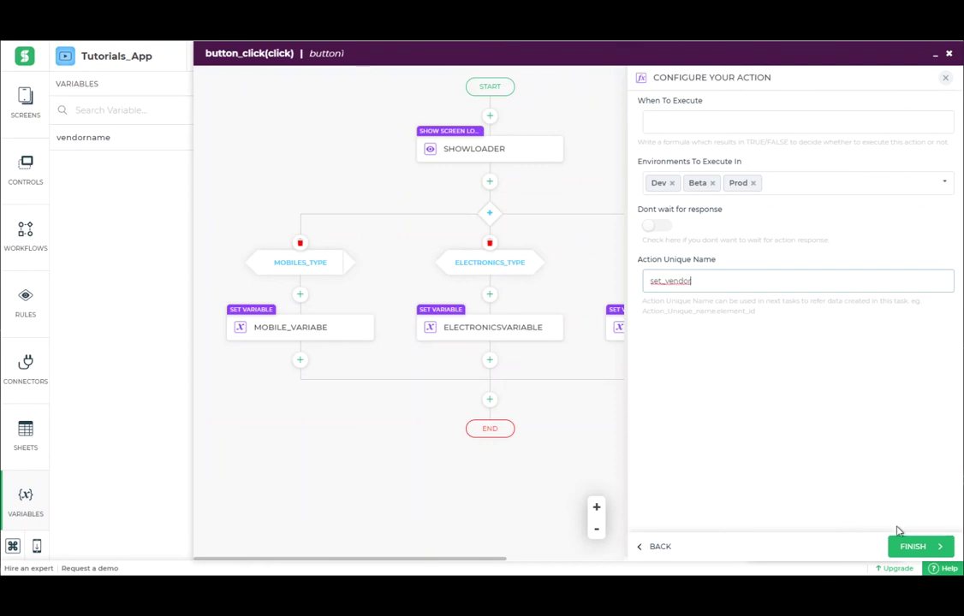
left_click(908, 549)
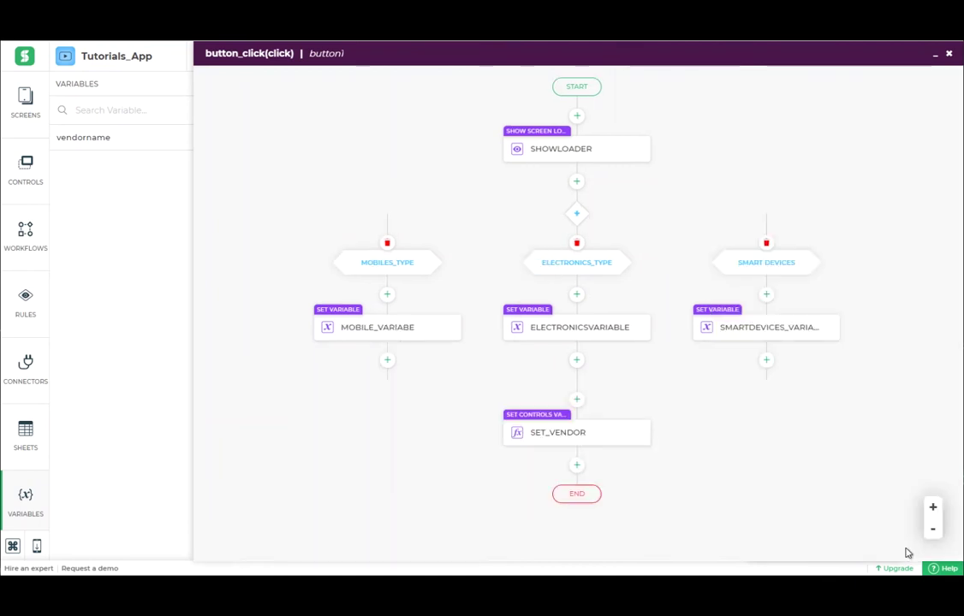
Add an Update Sheet action after set_vendor that uses the Inventory_Prod_data sheet with the Insert Record operation.
left_click(577, 465)
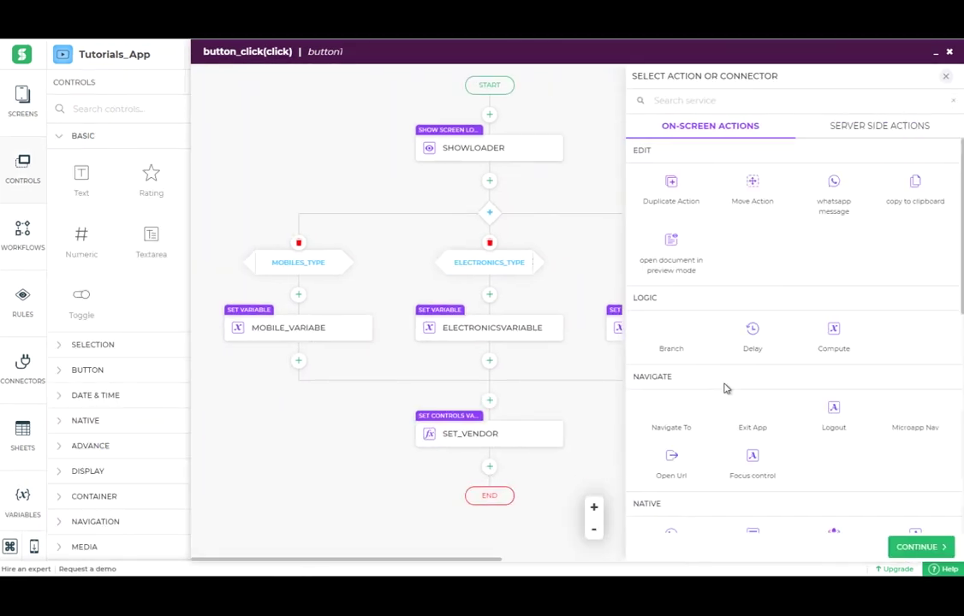
left_click(796, 125)
left_click(757, 194)
left_click(893, 549)
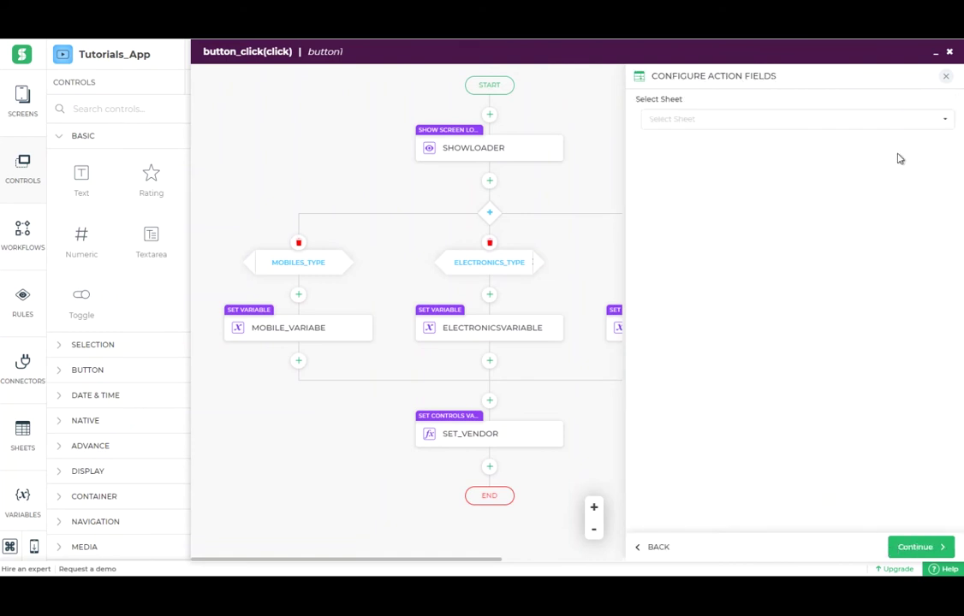
left_click(933, 121)
type("inve")
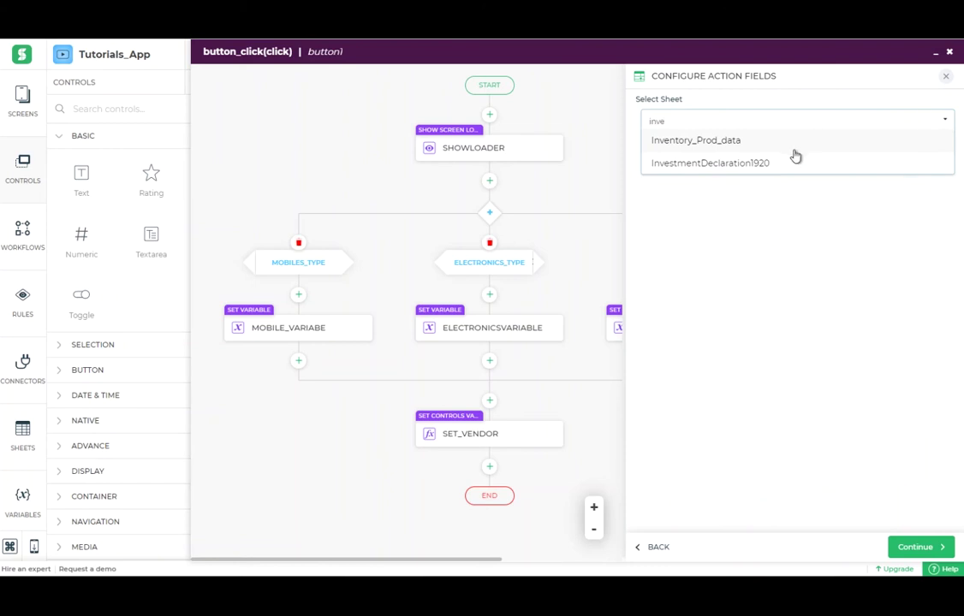
left_click(793, 147)
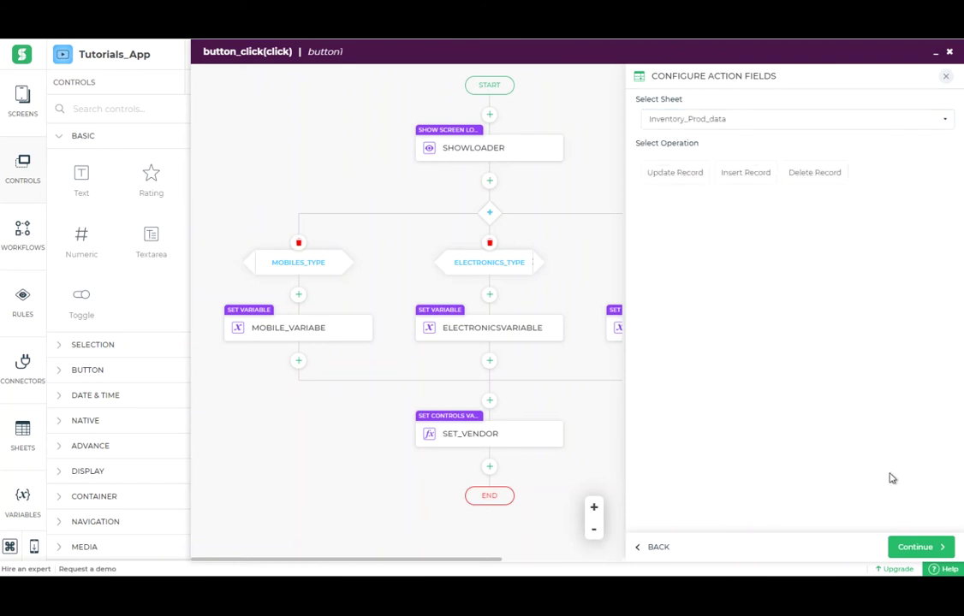
left_click(757, 178)
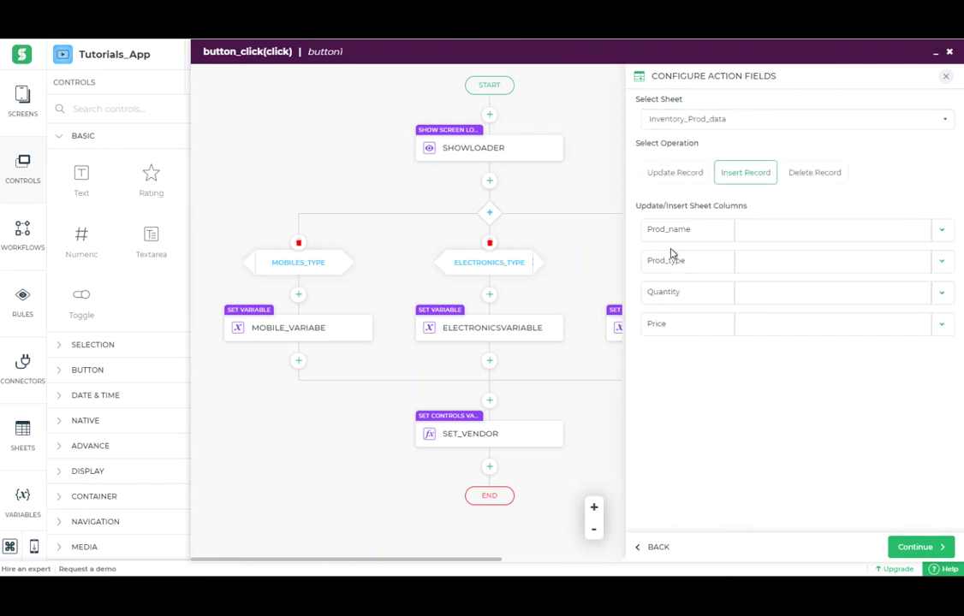
Map Prod_name, Prod_type, Quantity and Price to productname, producttype, quantityrequested and averageprice, and finish the action with the unique name Insert_record.
left_click(942, 229)
scroll(902, 390, "down", 2)
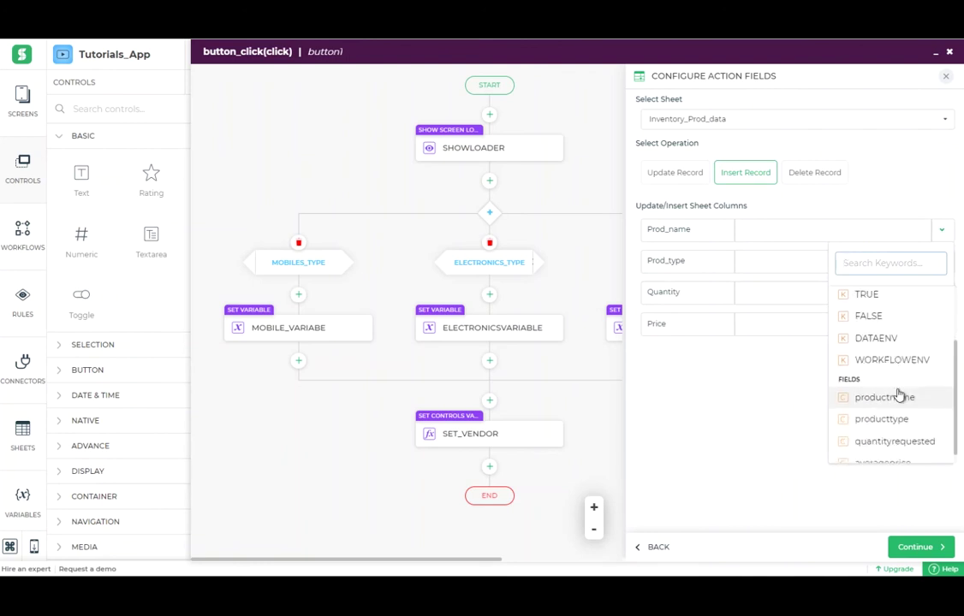
left_click(899, 389)
left_click(939, 329)
scroll(877, 483, "down", 2)
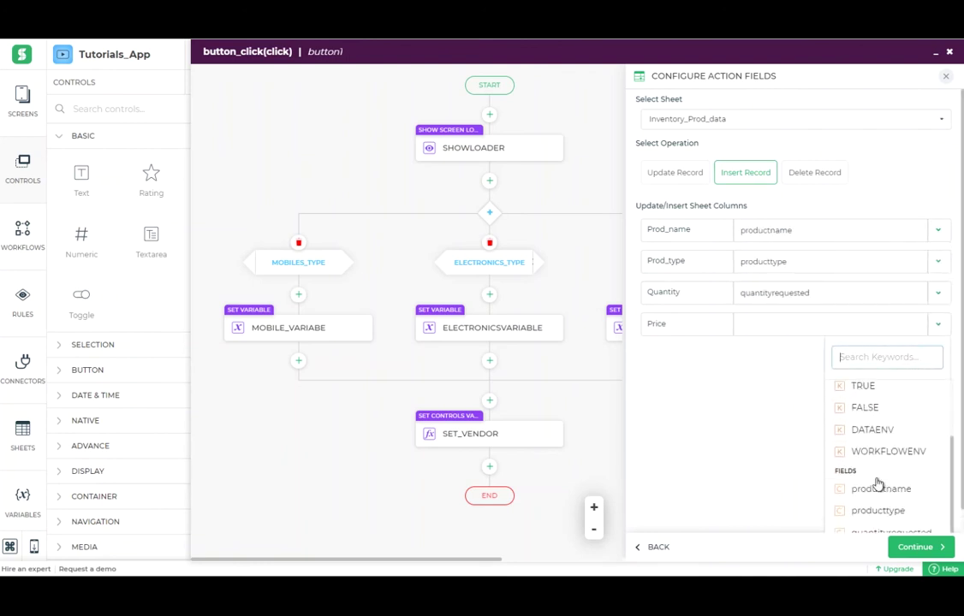
scroll(880, 522, "down", 1)
left_click(880, 520)
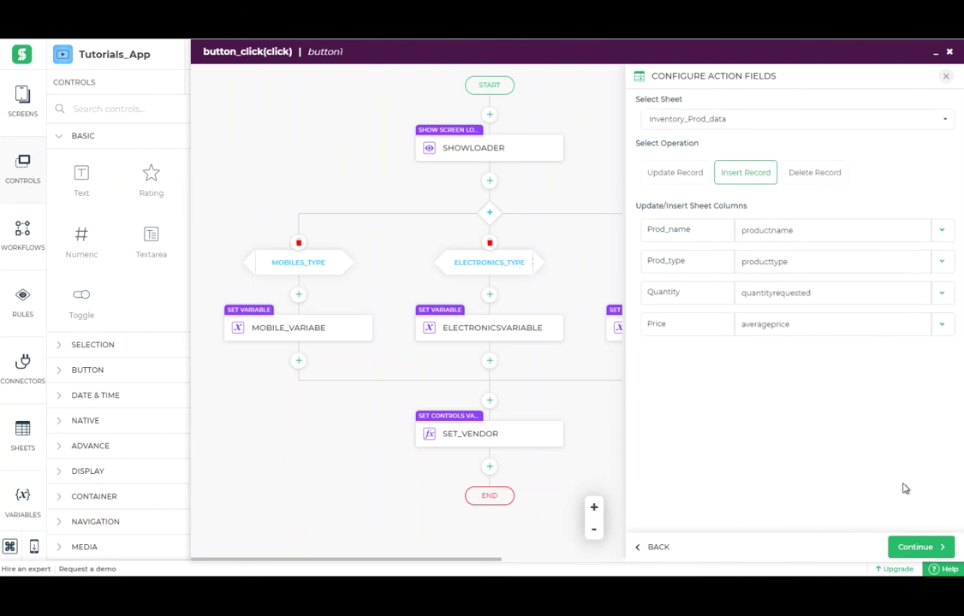
left_click(907, 547)
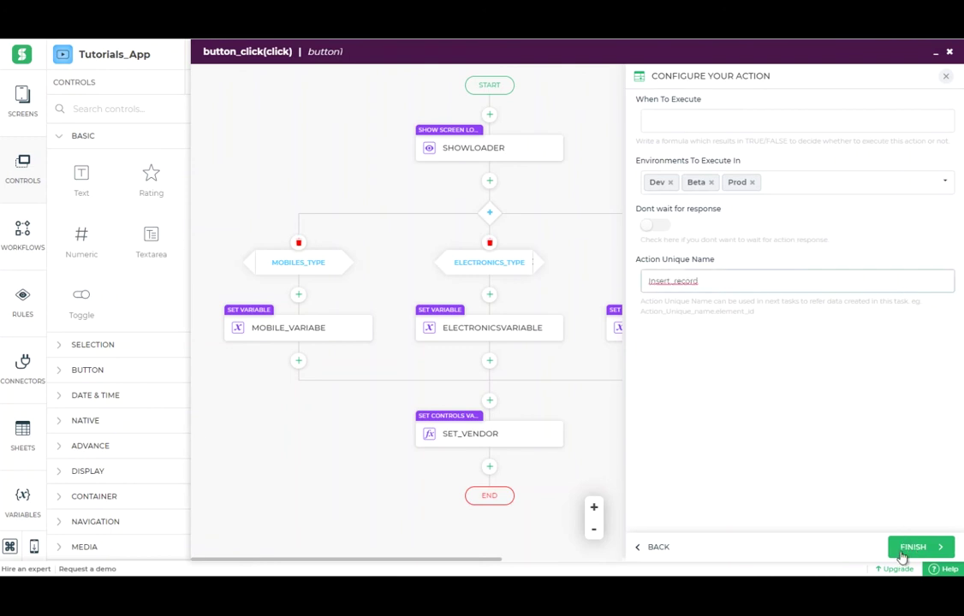
left_click(907, 547)
Add an Alert action to the sheet insert's success branch with the title "Record Added. You can order from the following vendor".
scroll(591, 523, "down", 2)
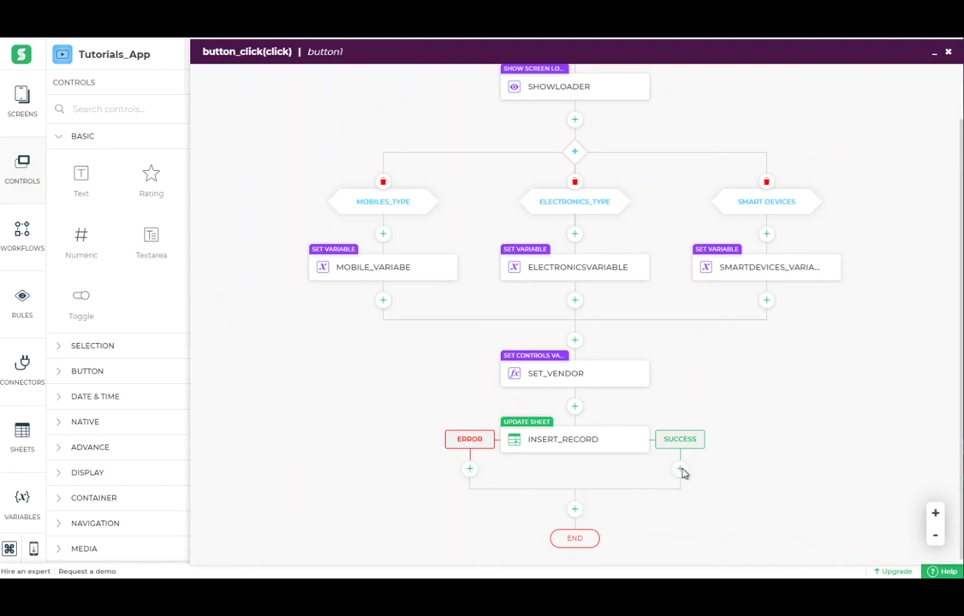
left_click(679, 471)
scroll(759, 384, "down", 4)
left_click(751, 440)
left_click(914, 550)
type("Record Added. You can order from the following vendor")
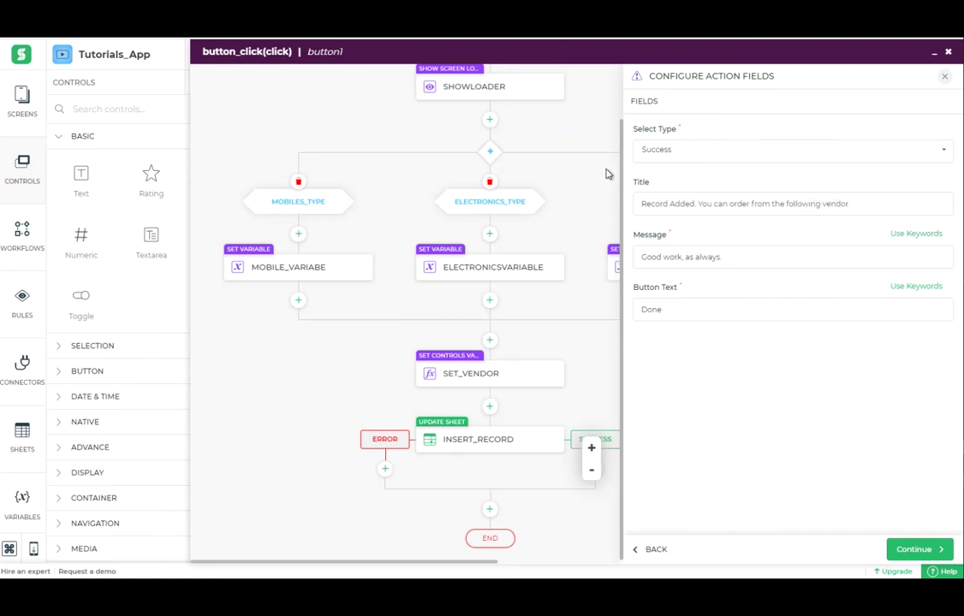
Fill the success alert's message with the vendor keyword and finish the action with the unique name Success_insert.
left_click(901, 238)
scroll(916, 334, "down", 5)
left_click(910, 336)
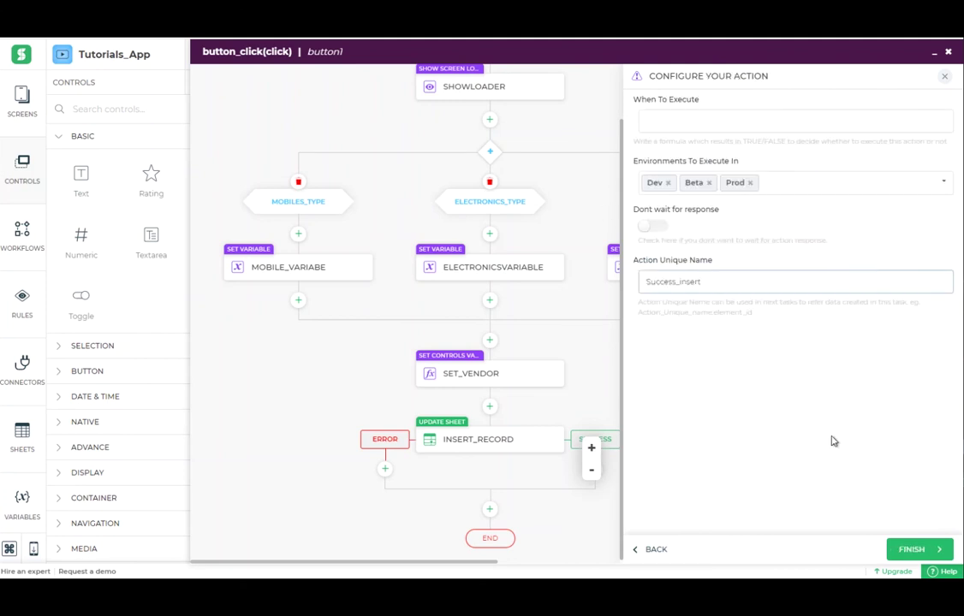
left_click(899, 552)
Add a Toast action to the sheet insert's error branch and set its type to error.
scroll(658, 522, "down", 4)
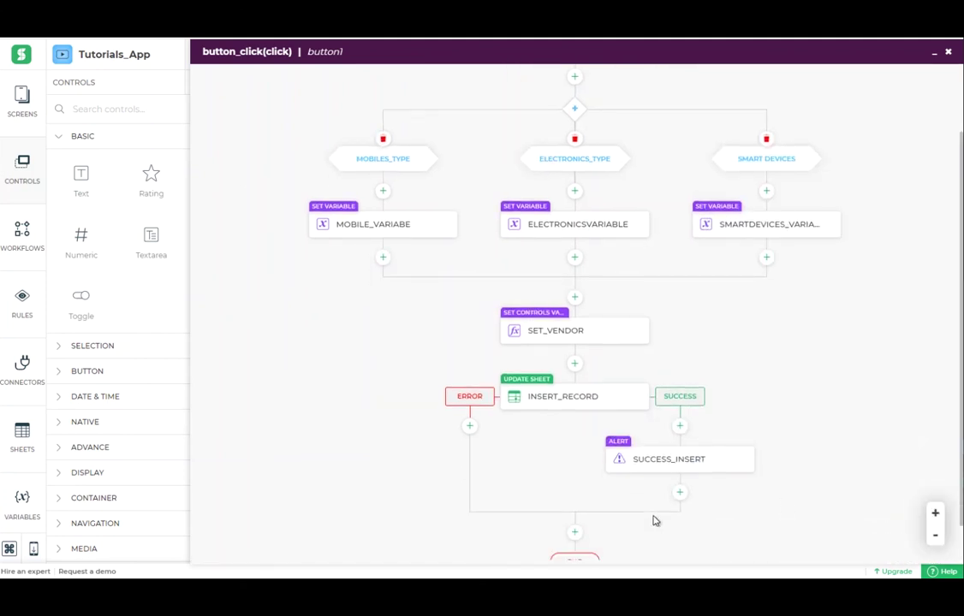
left_click(466, 404)
scroll(823, 421, "down", 5)
left_click(829, 440)
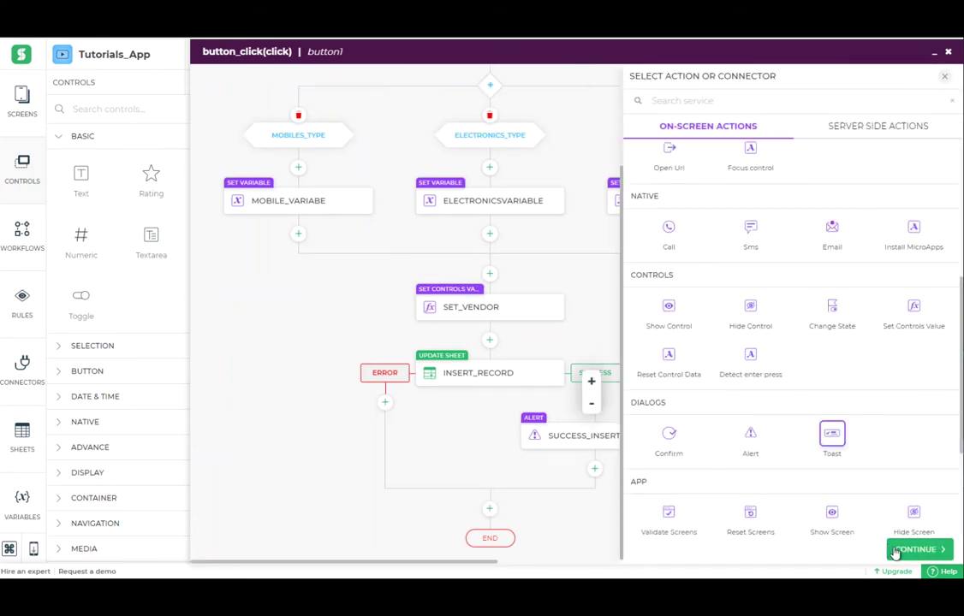
left_click(914, 549)
left_click(782, 148)
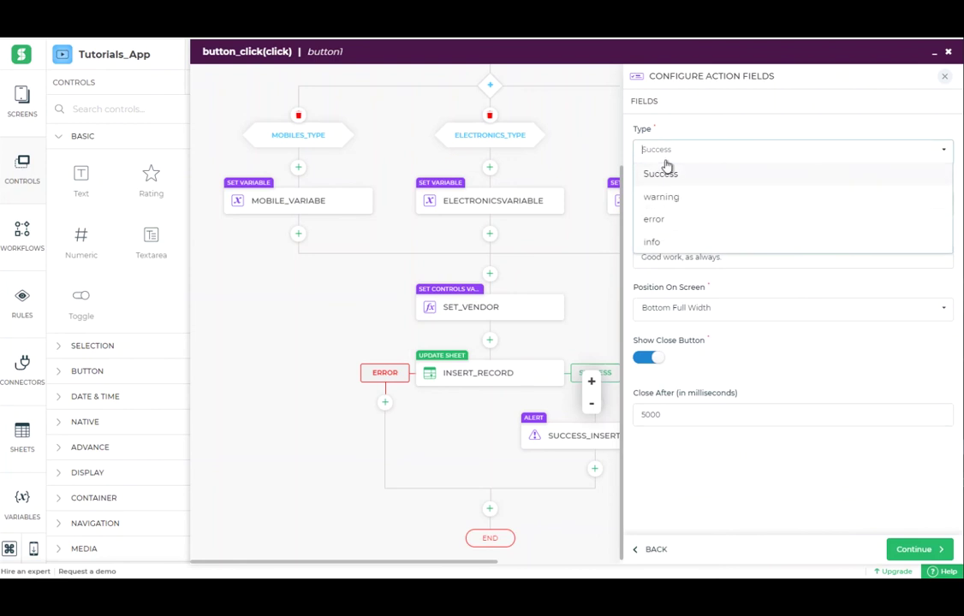
left_click(666, 220)
Replace the toast's title with an error text and finish the action with the unique name Error_insert.
triple_click(675, 203)
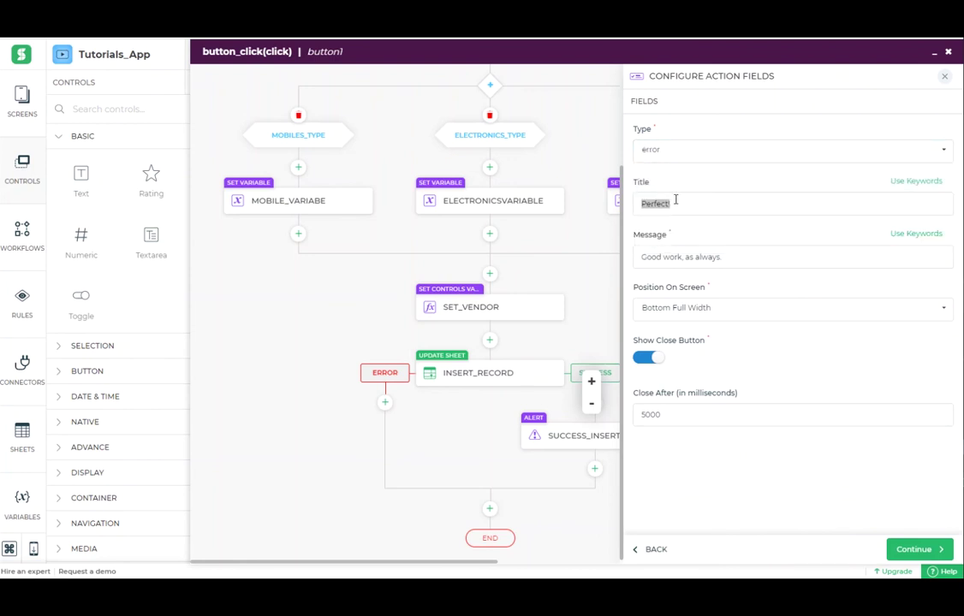
type("Error occu")
left_click(709, 283)
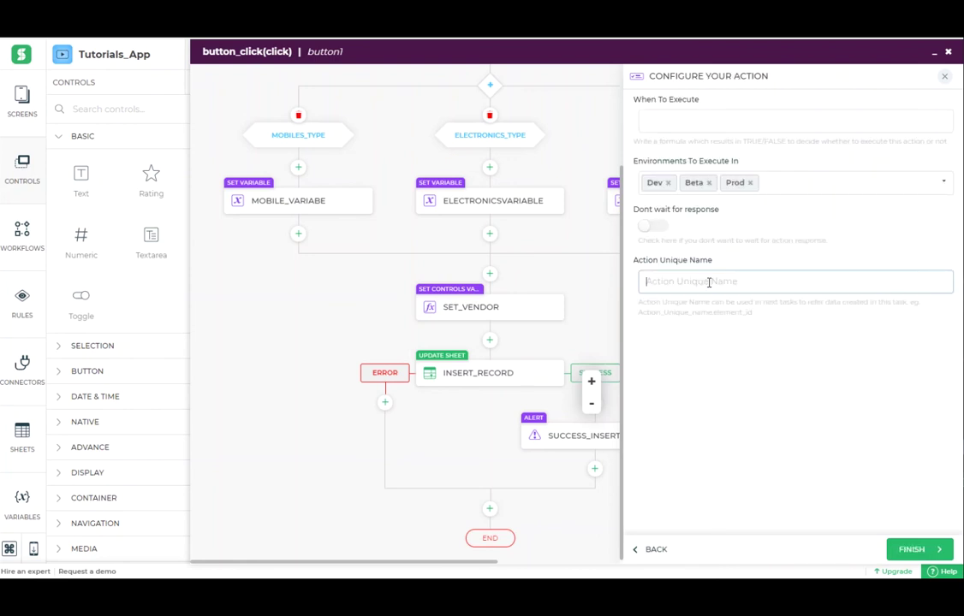
type("Error")
left_click(911, 549)
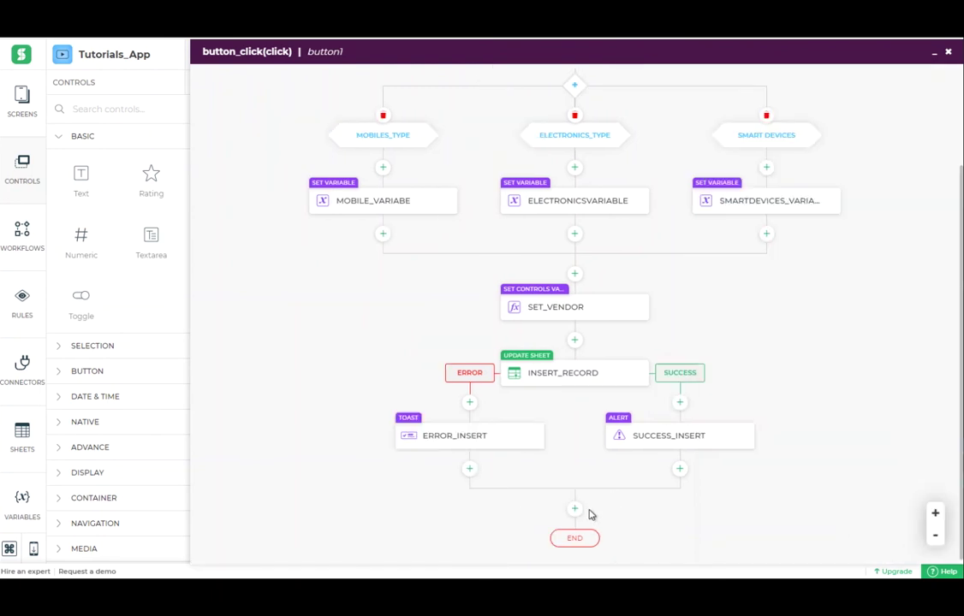
Add a Hide Screen Loader action after the merged success and error branches and give it a unique name.
left_click(575, 510)
scroll(765, 446, "down", 5)
left_click(914, 445)
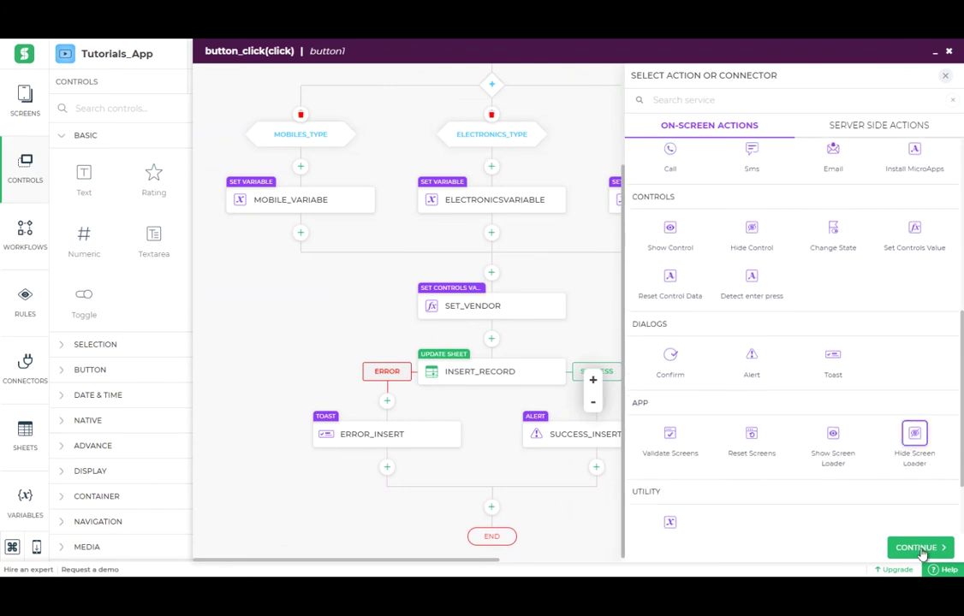
left_click(916, 548)
left_click(717, 230)
type("H")
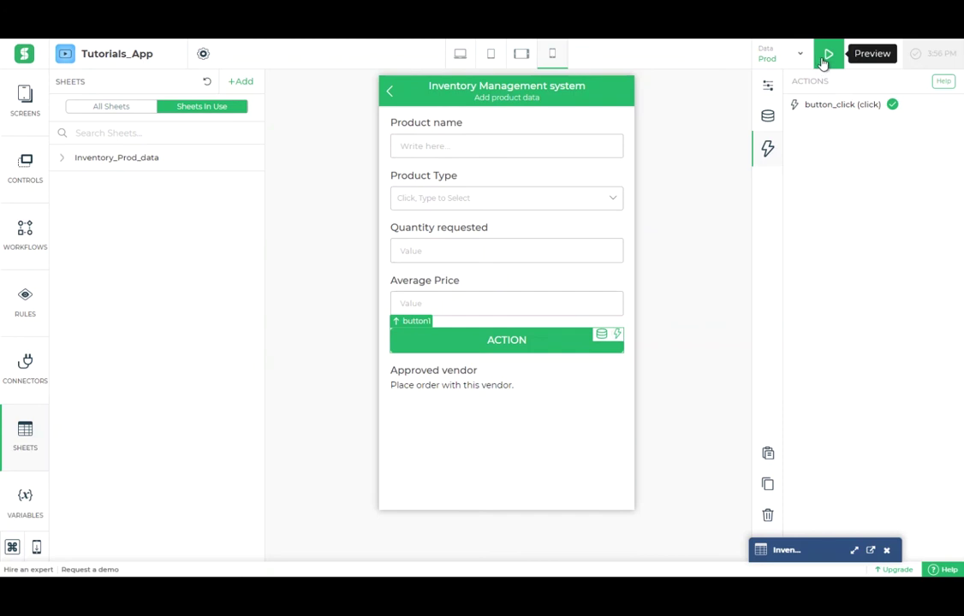
Preview the app with data submission enabled and submit Samsung Smart TV as Smart Devices, quantity 5, average price 250000.
left_click(828, 55)
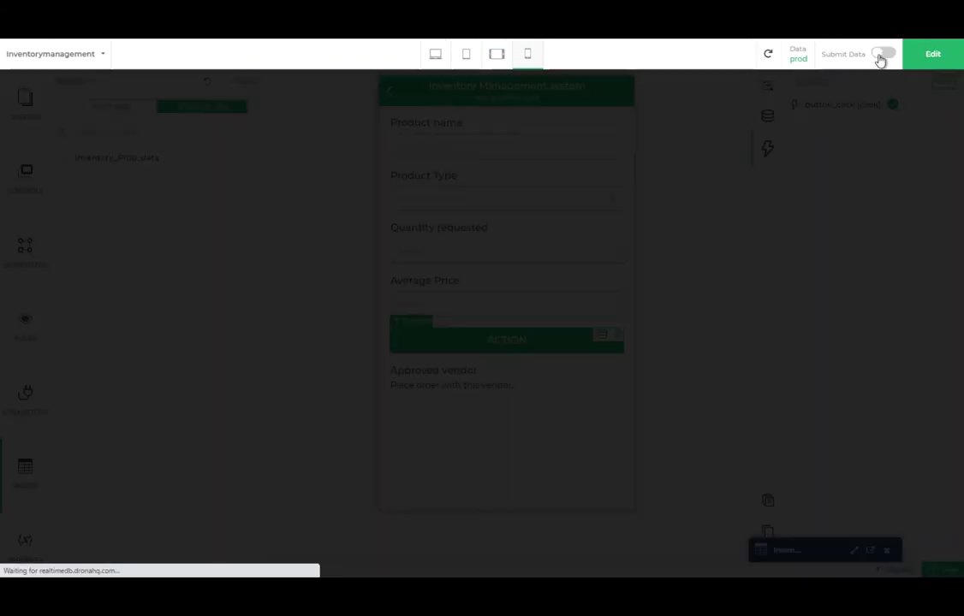
left_click(885, 55)
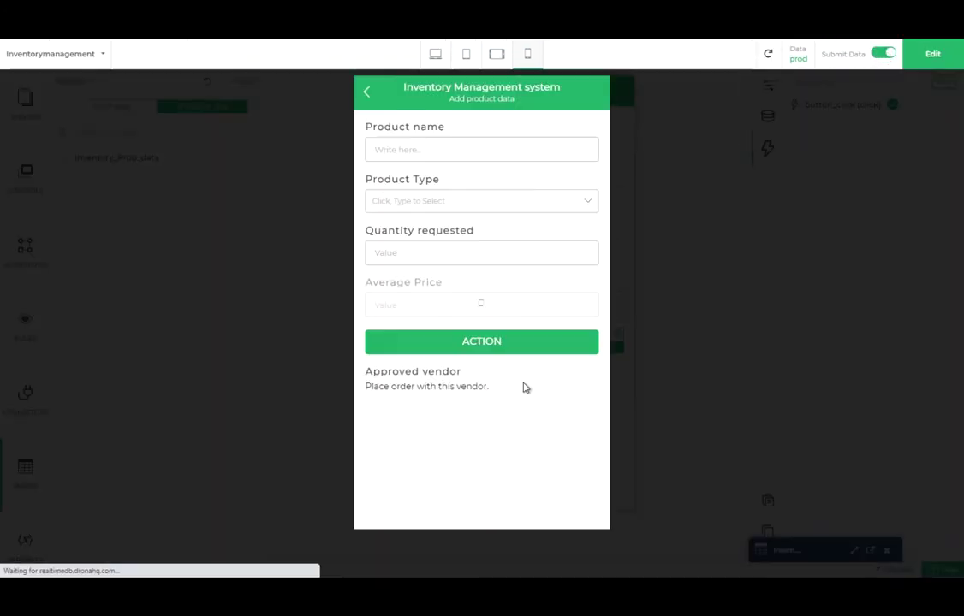
left_click(464, 149)
type("Samsung Smart TV")
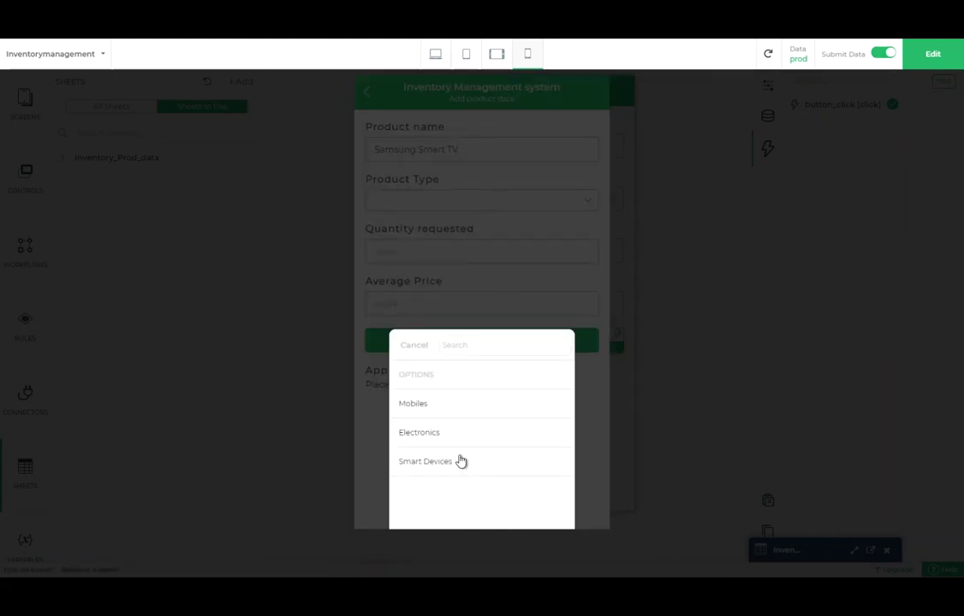
left_click(418, 460)
left_click(466, 264)
type("5")
left_click(467, 355)
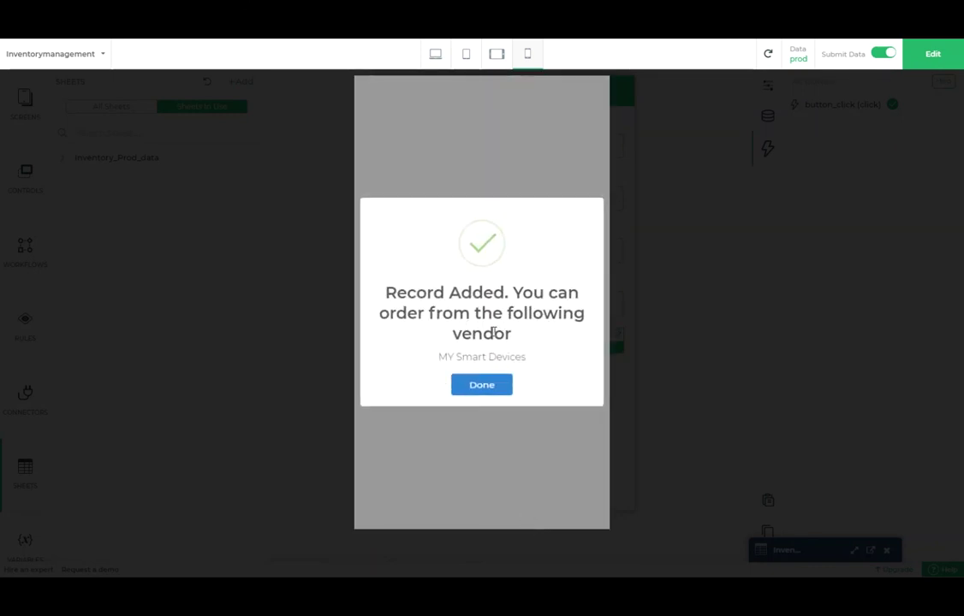
left_click(485, 384)
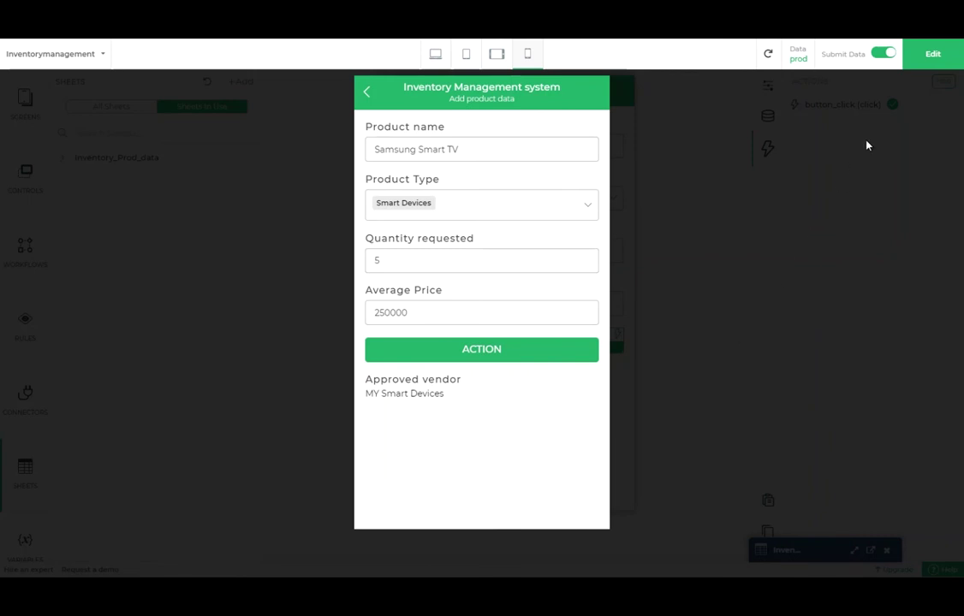
Return to the editor and examine the last records of the Inventory_Prod_data sheet for the submitted product.
left_click(933, 54)
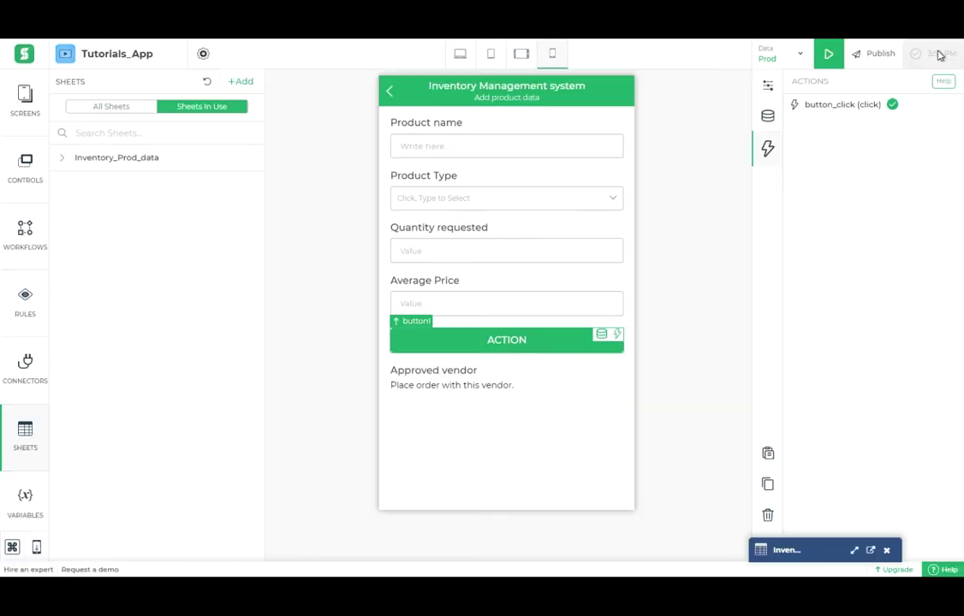
left_click(854, 551)
scroll(535, 437, "down", 1)
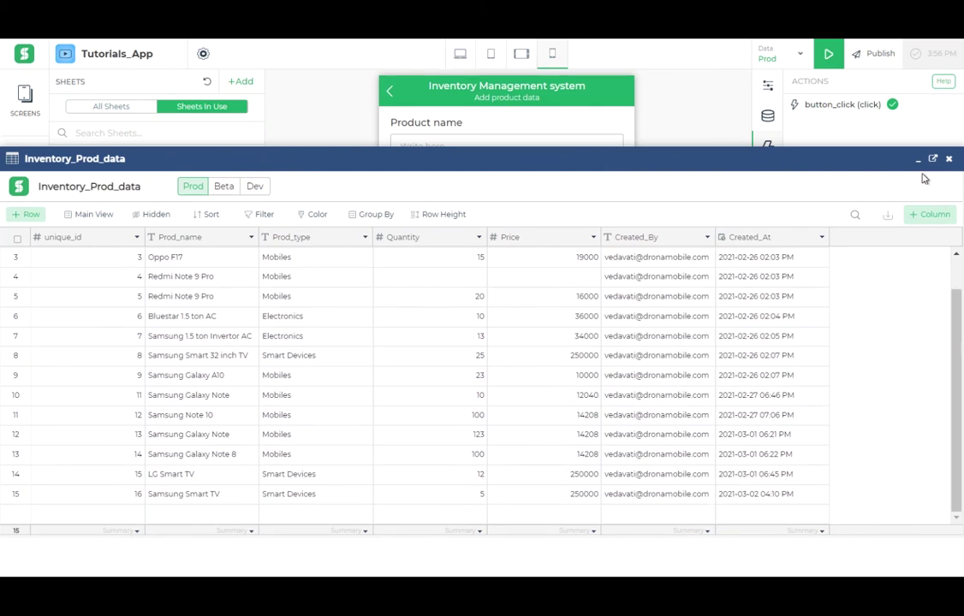
left_click(813, 154)
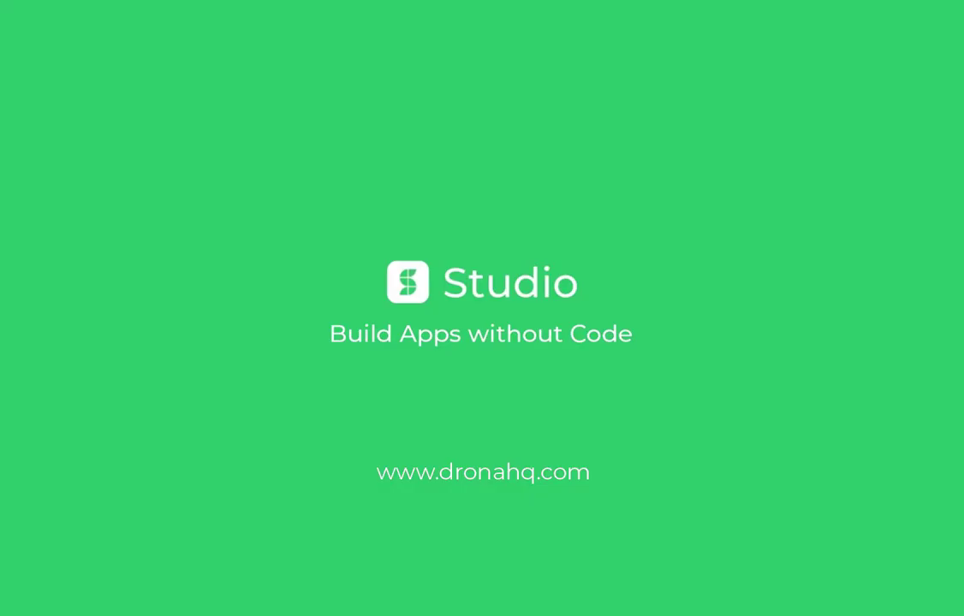